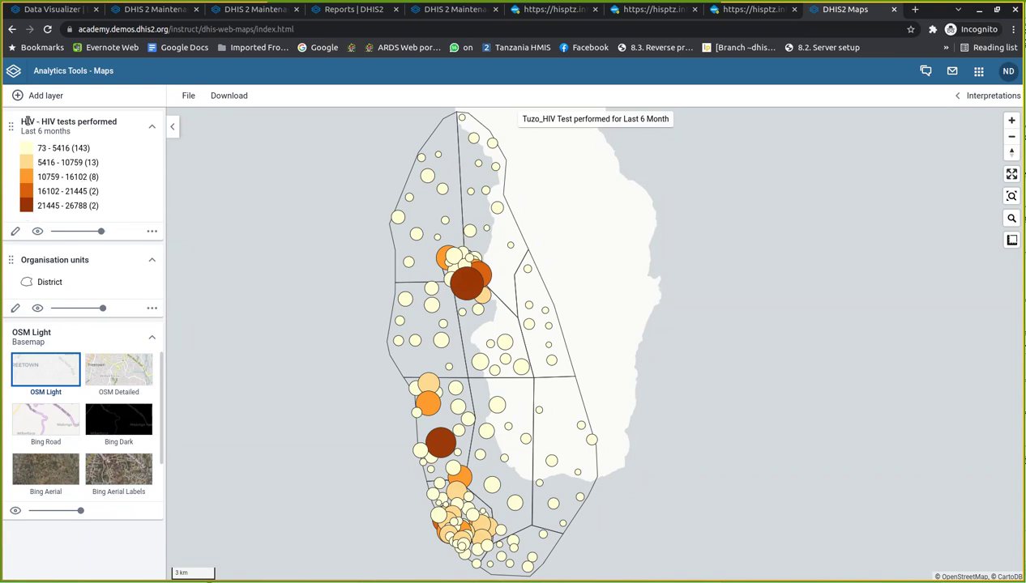
Add a filter on the Sex dimension to the HIV - HIV tests performed thematic layer
{"action": "left_click_drag", "start_coordinate": [22, 122], "coordinate": [116, 122]}
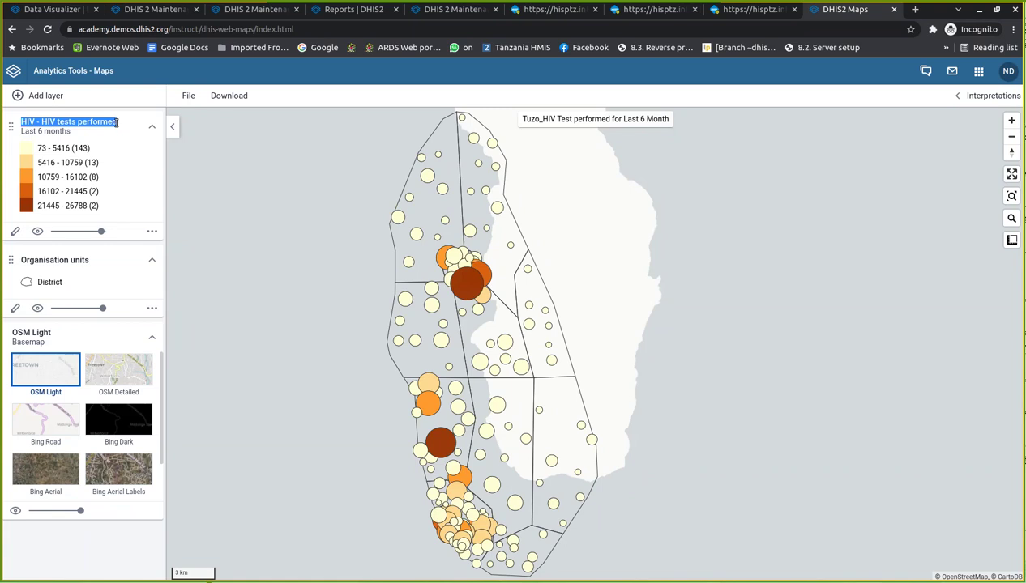
{"action": "left_click", "coordinate": [16, 232]}
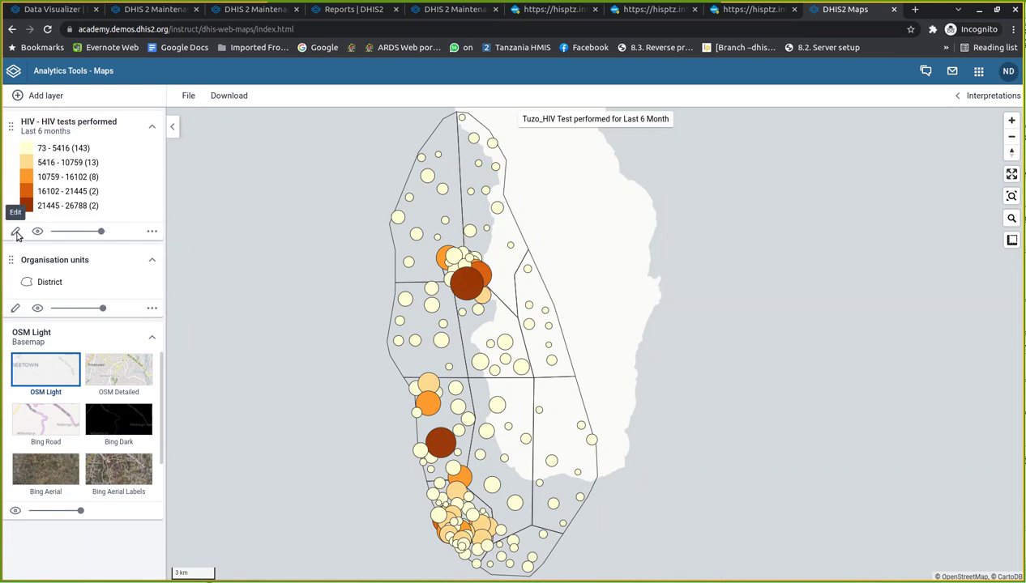
{"action": "left_click", "coordinate": [17, 232]}
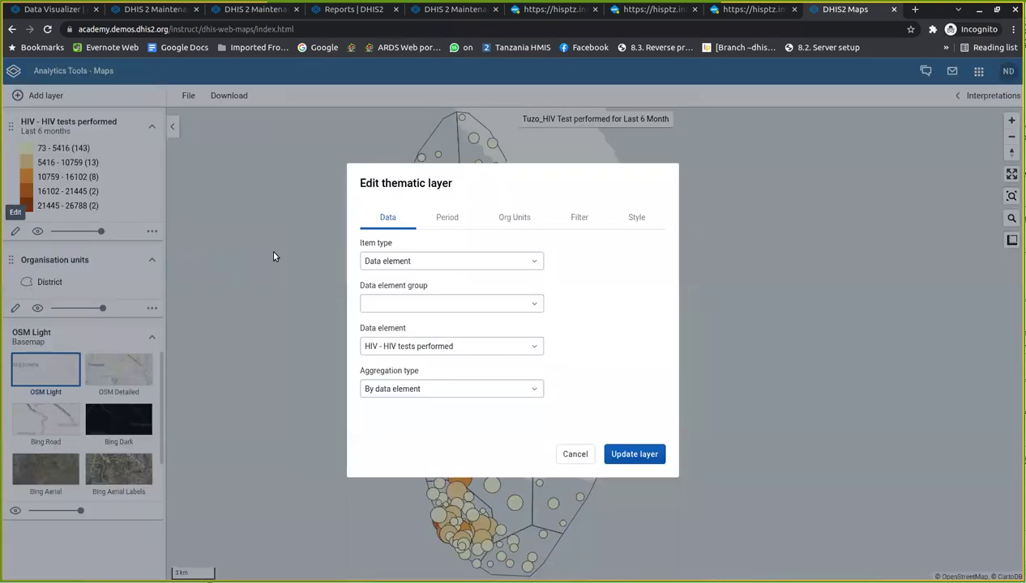
{"action": "left_click", "coordinate": [579, 219]}
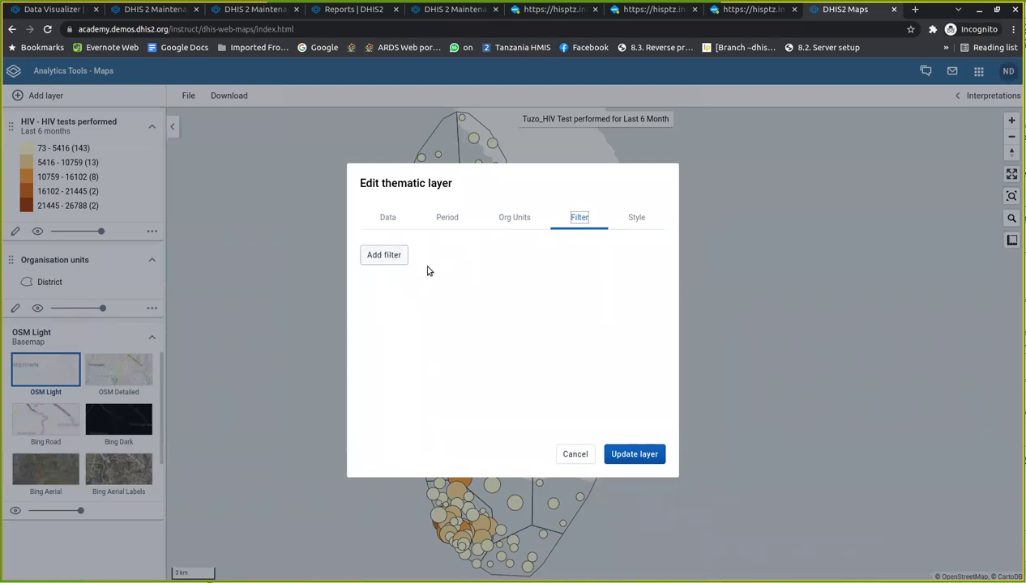
{"action": "left_click", "coordinate": [385, 255]}
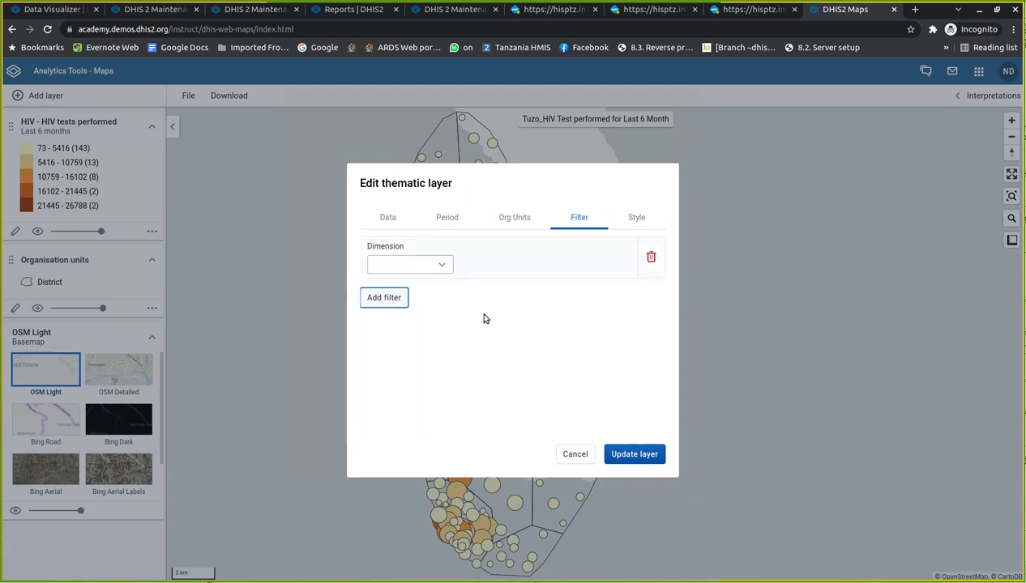
{"action": "left_click", "coordinate": [425, 268]}
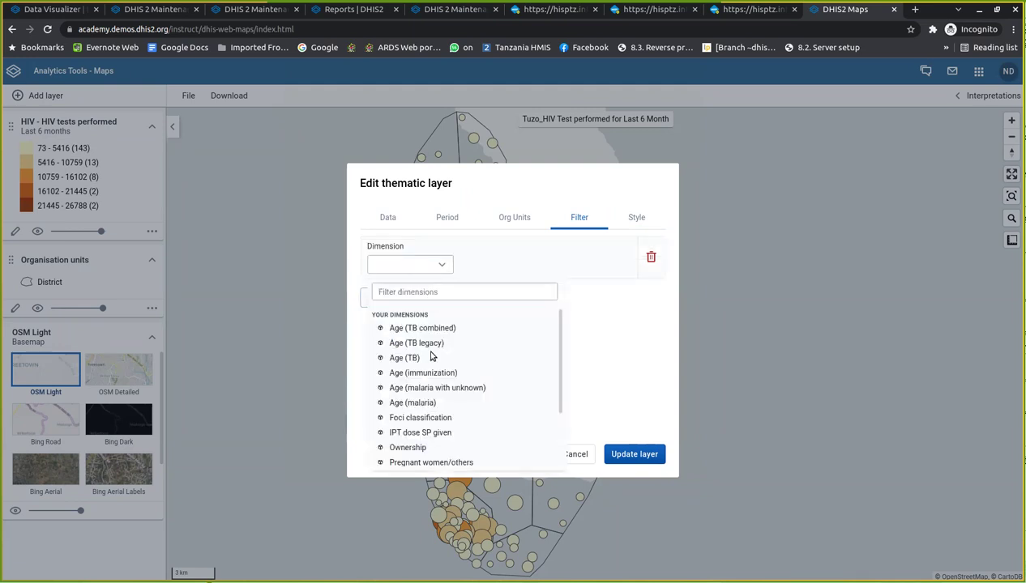
{"action": "scroll", "coordinate": [432, 381], "scroll_direction": "down", "scroll_amount": 1}
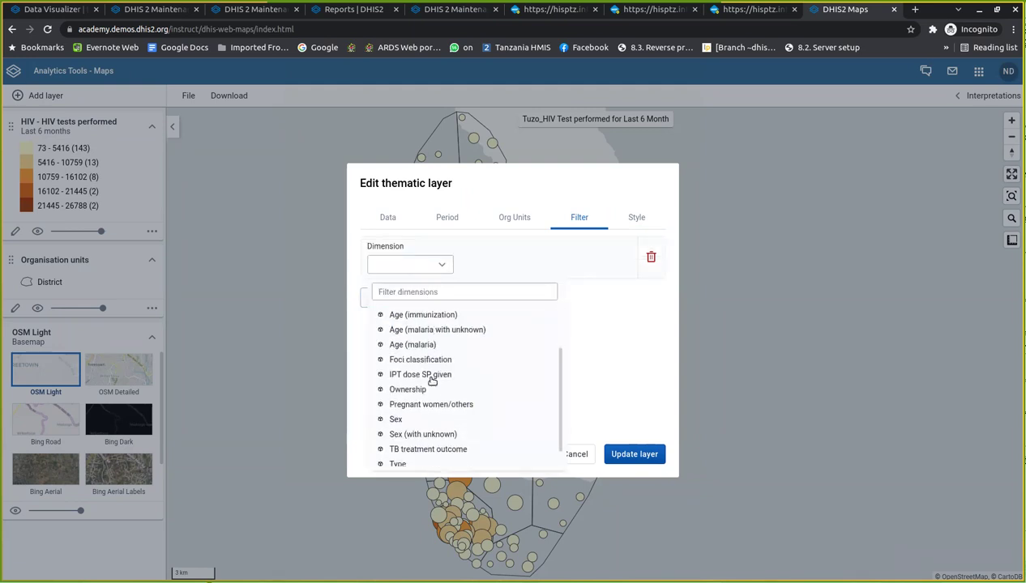
{"action": "left_click", "coordinate": [395, 421]}
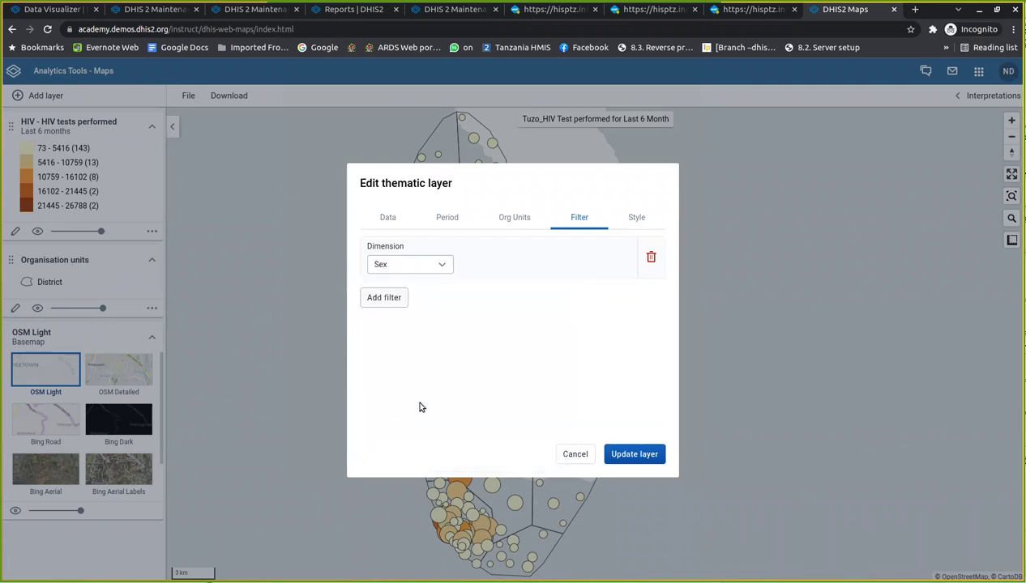
Limit the Sex filter to Female and update the HIV - HIV tests performed layer
{"action": "left_click", "coordinate": [500, 265]}
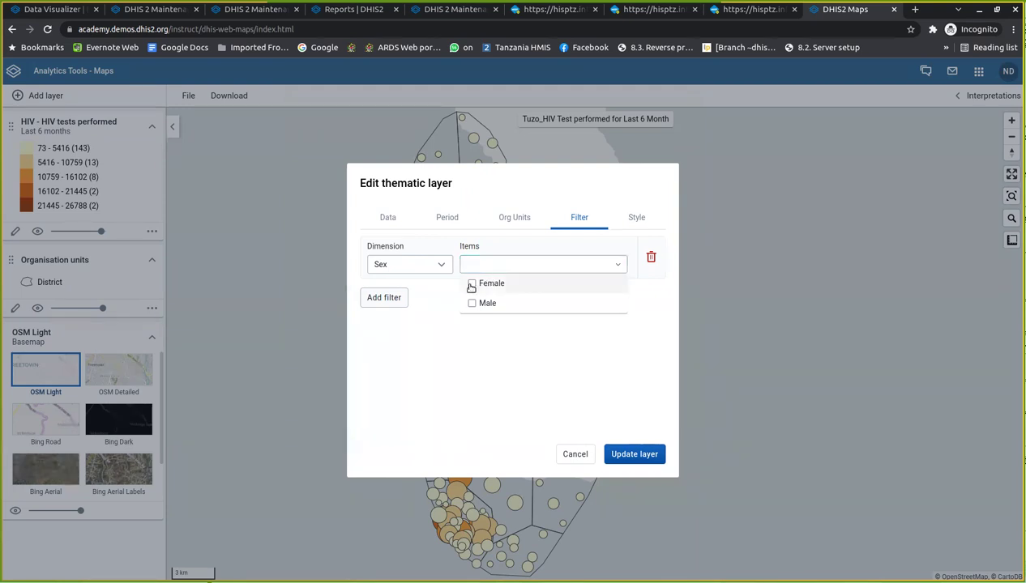
{"action": "left_click", "coordinate": [472, 284]}
{"action": "left_click", "coordinate": [455, 365]}
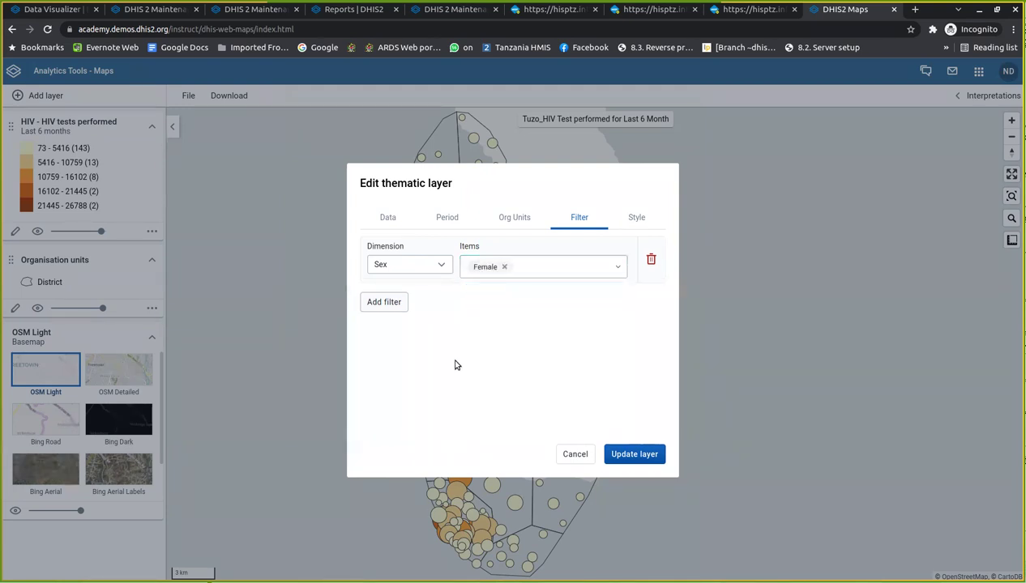
{"action": "left_click", "coordinate": [625, 455]}
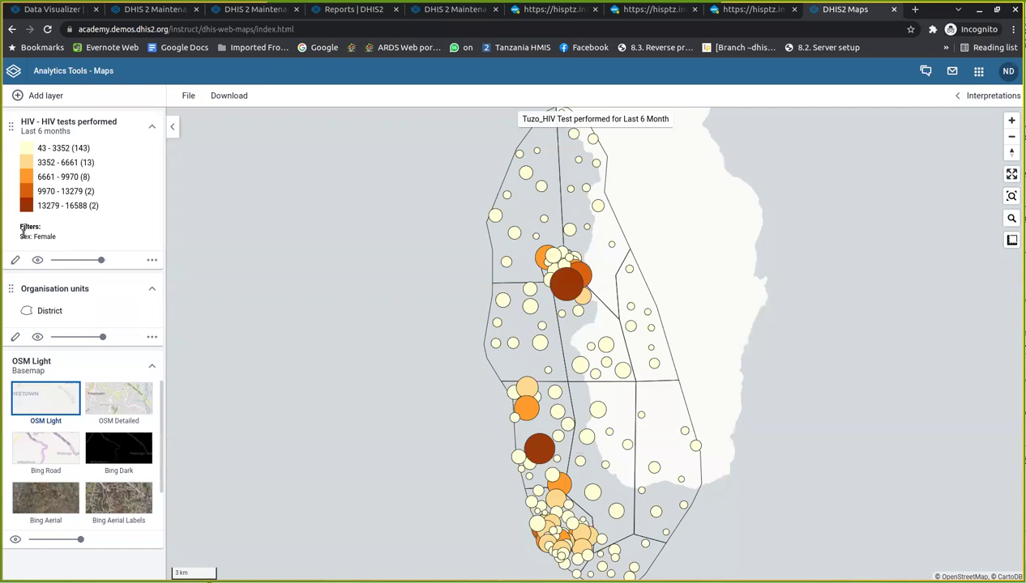
Review the filter listed in the legend of the HIV - HIV tests performed layer
{"action": "left_click_drag", "start_coordinate": [20, 227], "coordinate": [46, 233]}
{"action": "left_click", "coordinate": [62, 241]}
{"action": "left_click_drag", "start_coordinate": [63, 241], "coordinate": [33, 236]}
{"action": "left_click", "coordinate": [15, 260]}
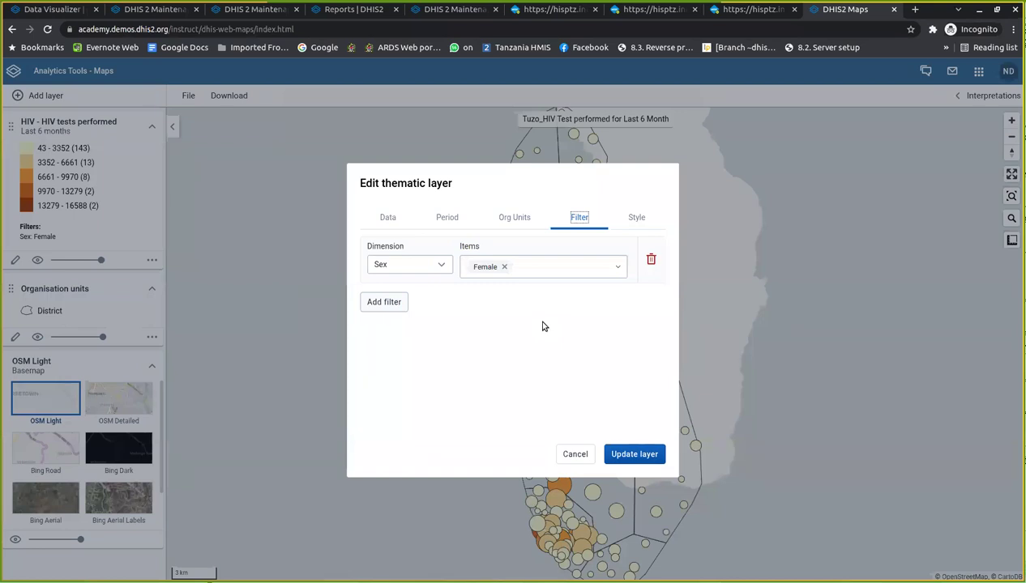
{"action": "left_click", "coordinate": [377, 304]}
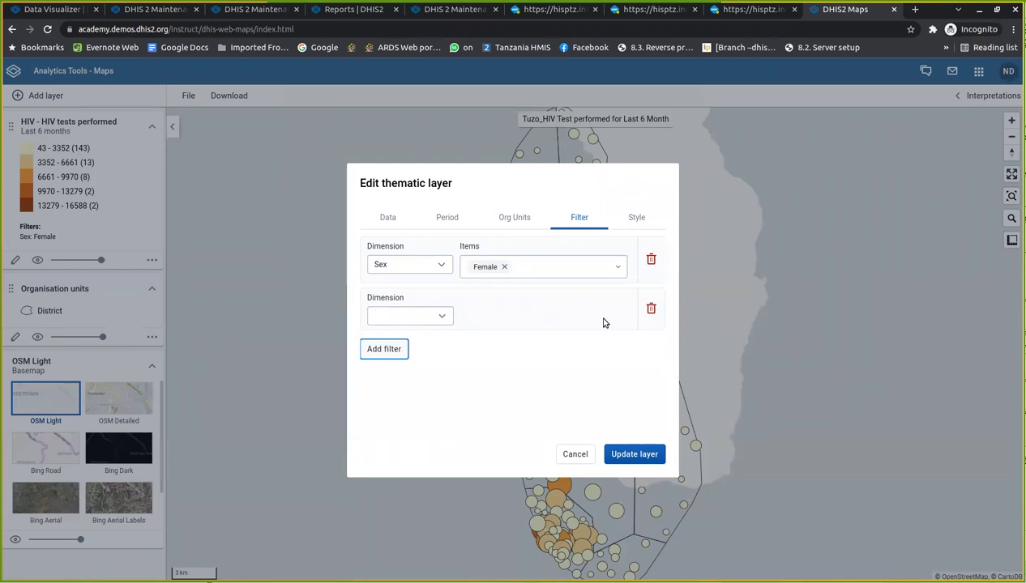
{"action": "left_click", "coordinate": [651, 309]}
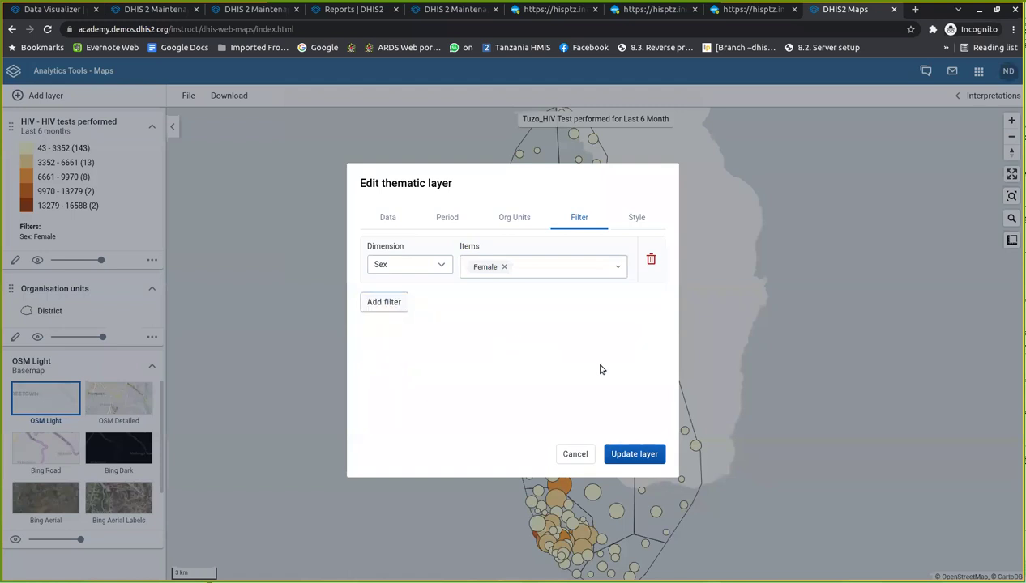
{"action": "left_click", "coordinate": [622, 455]}
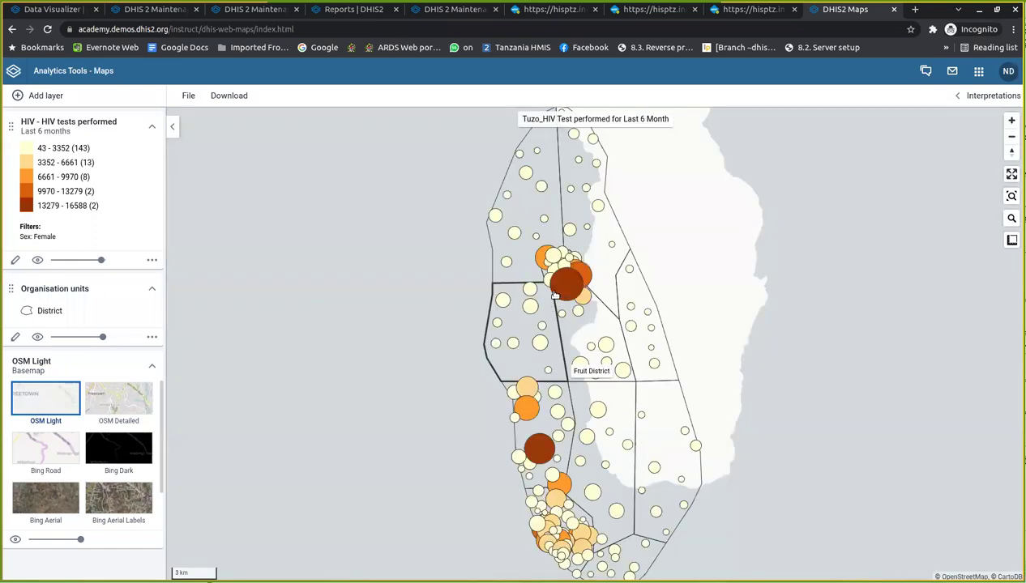
{"action": "left_click", "coordinate": [500, 347]}
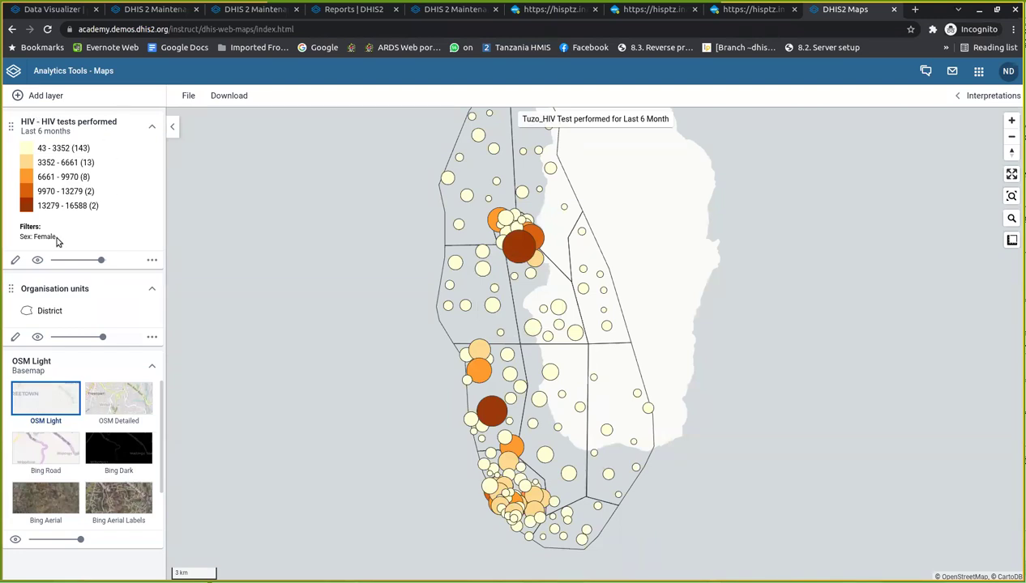
{"action": "left_click_drag", "start_coordinate": [57, 238], "coordinate": [20, 226]}
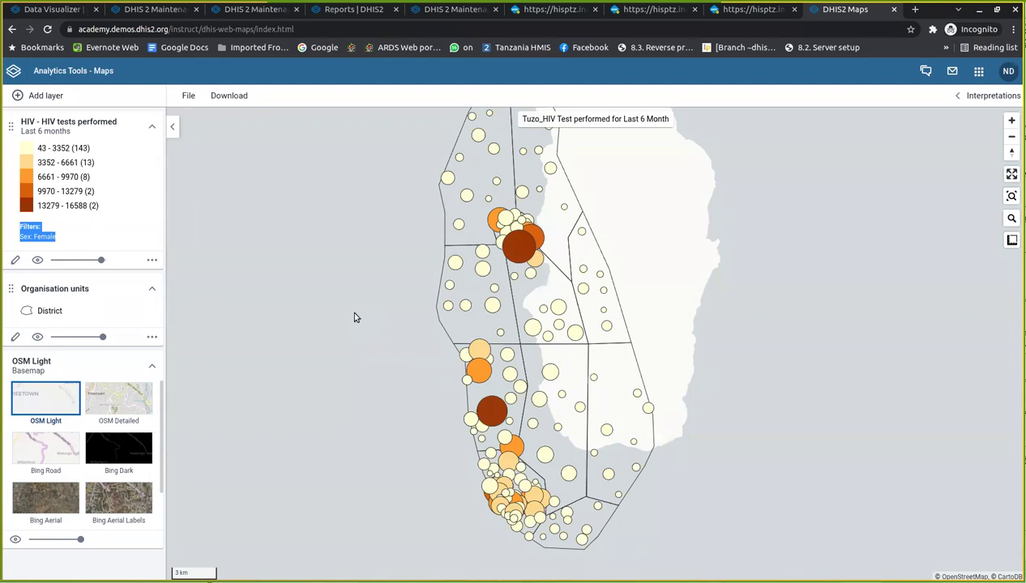
Create a new thematic layer using the data element HIV - HIV tests positive from the HIV data element group
{"action": "left_click", "coordinate": [56, 100]}
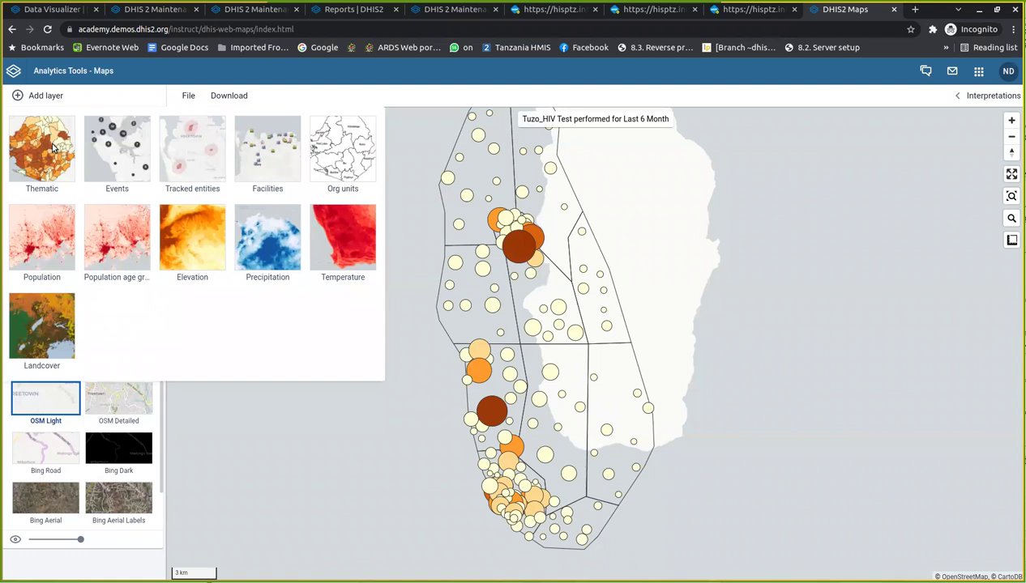
{"action": "left_click", "coordinate": [71, 148]}
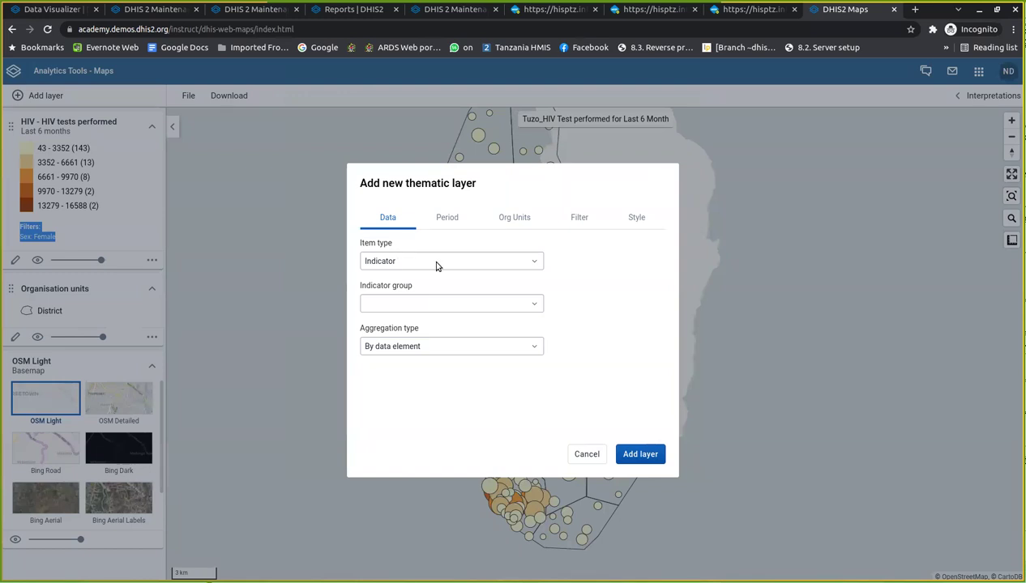
{"action": "left_click", "coordinate": [409, 261]}
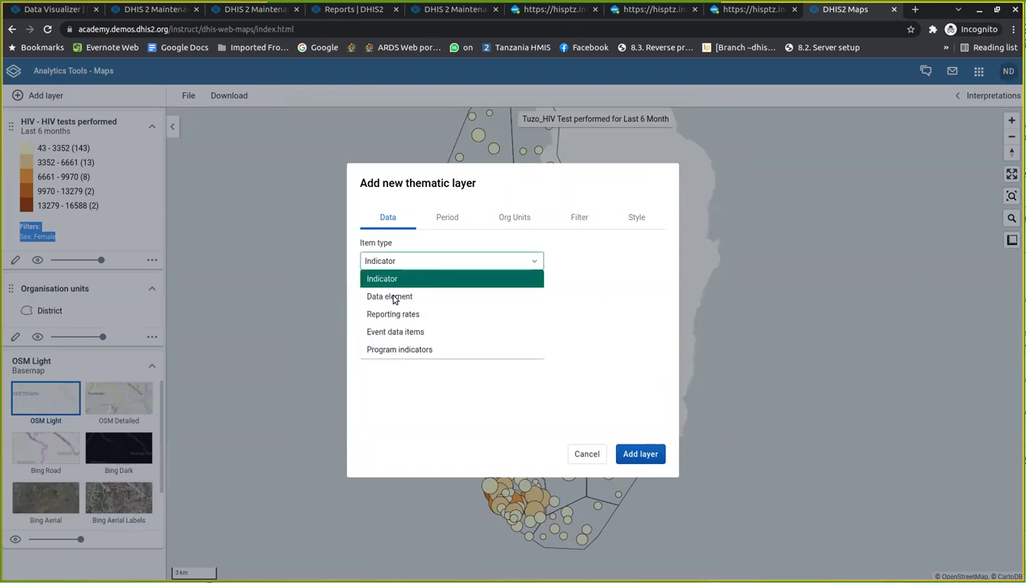
{"action": "left_click", "coordinate": [394, 297]}
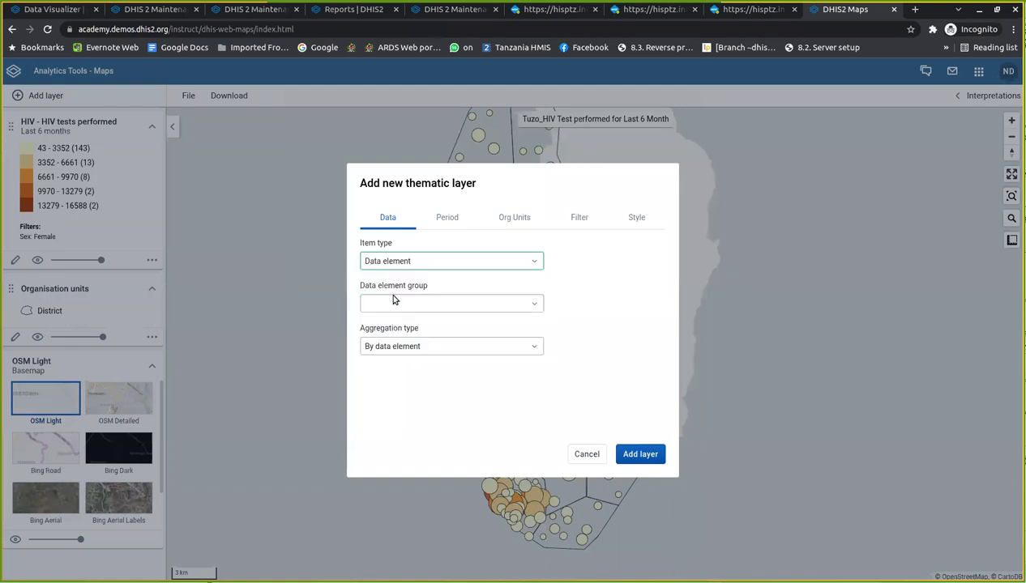
{"action": "left_click", "coordinate": [393, 299]}
{"action": "left_click", "coordinate": [387, 341]}
{"action": "left_click", "coordinate": [400, 376]}
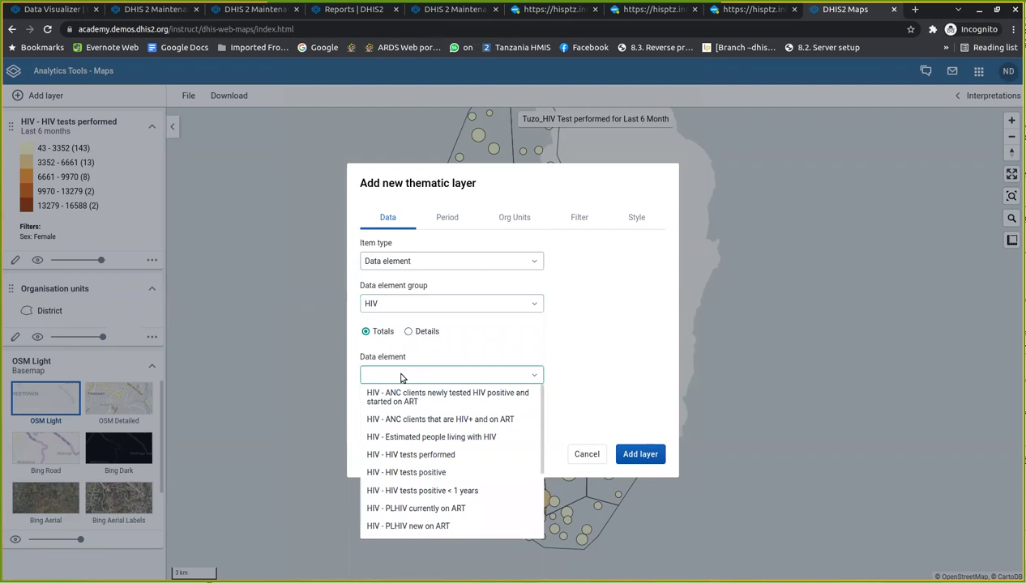
{"action": "scroll", "coordinate": [440, 446], "scroll_direction": "down", "scroll_amount": 1}
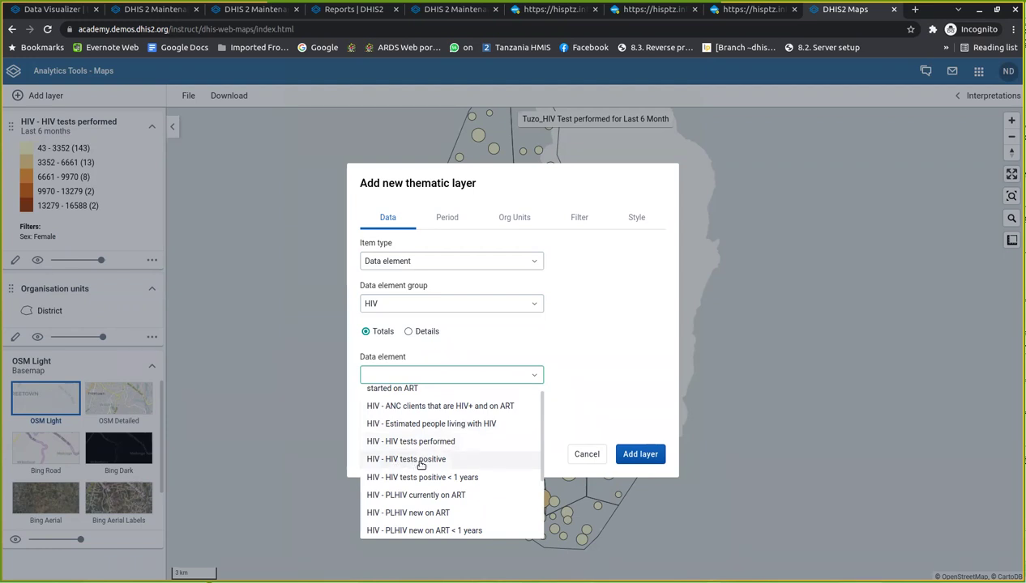
{"action": "left_click", "coordinate": [421, 459]}
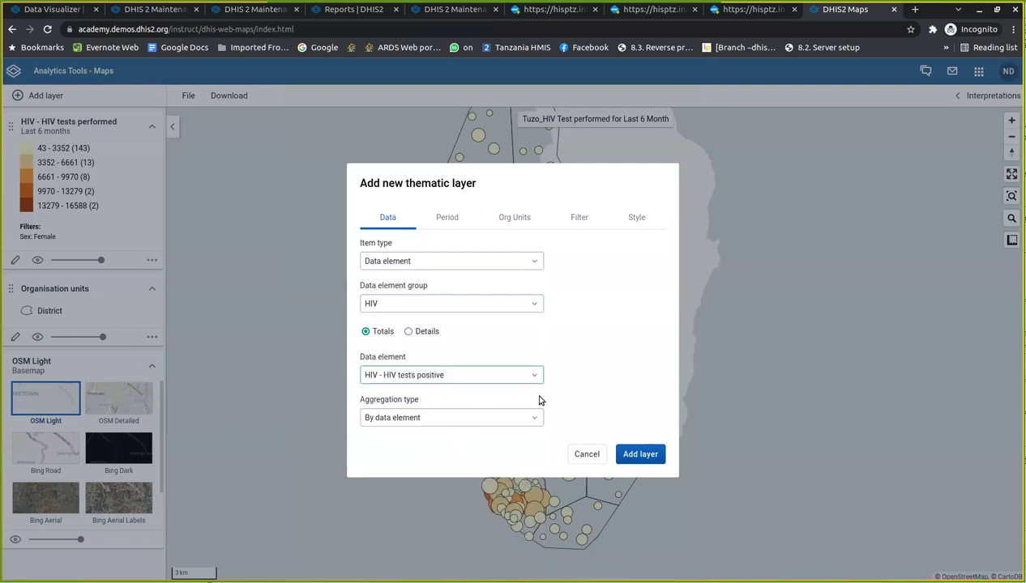
Set the new thematic layer's relative period to Last 6 months
{"action": "left_click", "coordinate": [452, 224]}
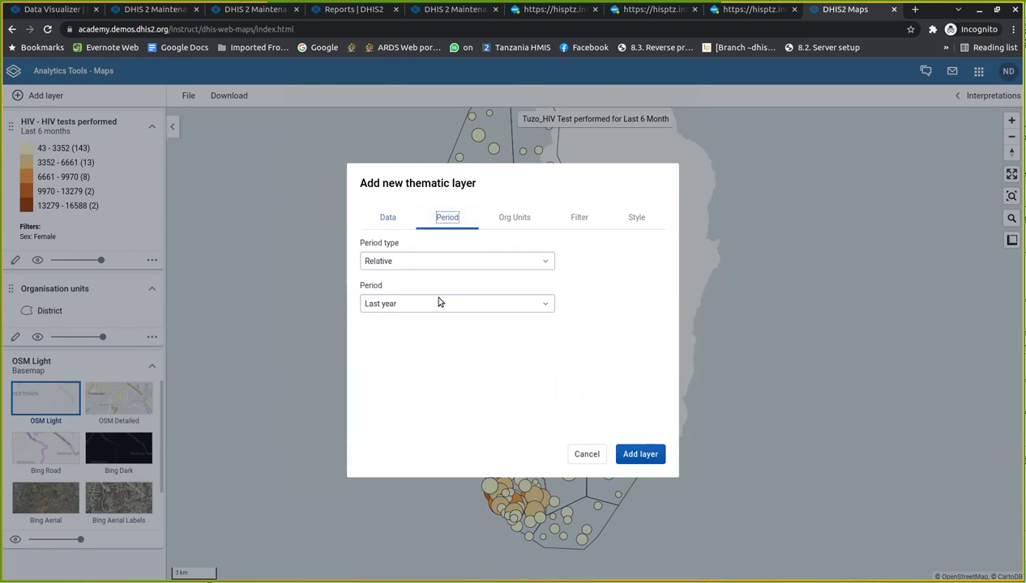
{"action": "left_click", "coordinate": [400, 305]}
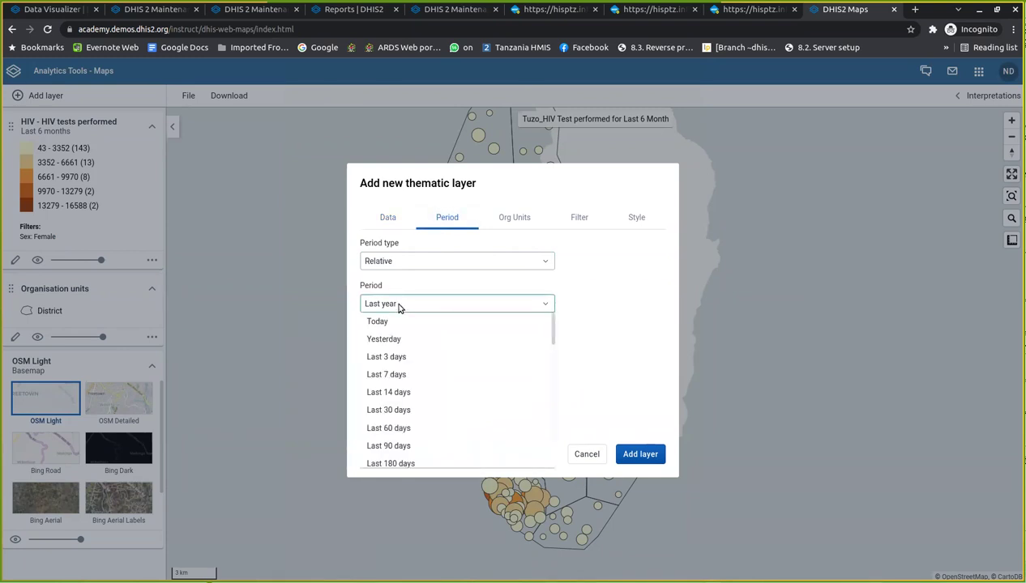
{"action": "scroll", "coordinate": [432, 381], "scroll_direction": "down", "scroll_amount": 5}
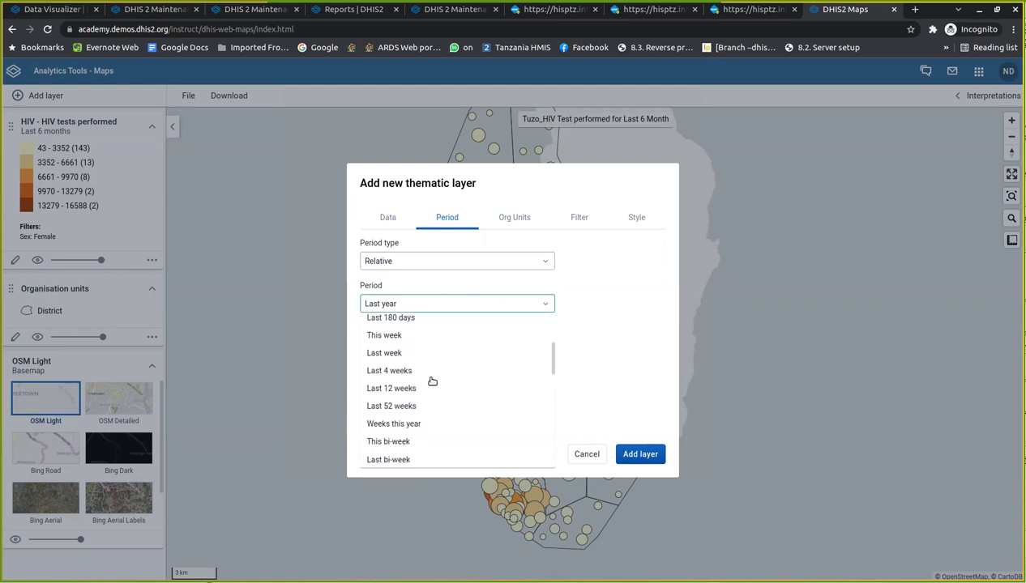
{"action": "scroll", "coordinate": [432, 381], "scroll_direction": "down", "scroll_amount": 2}
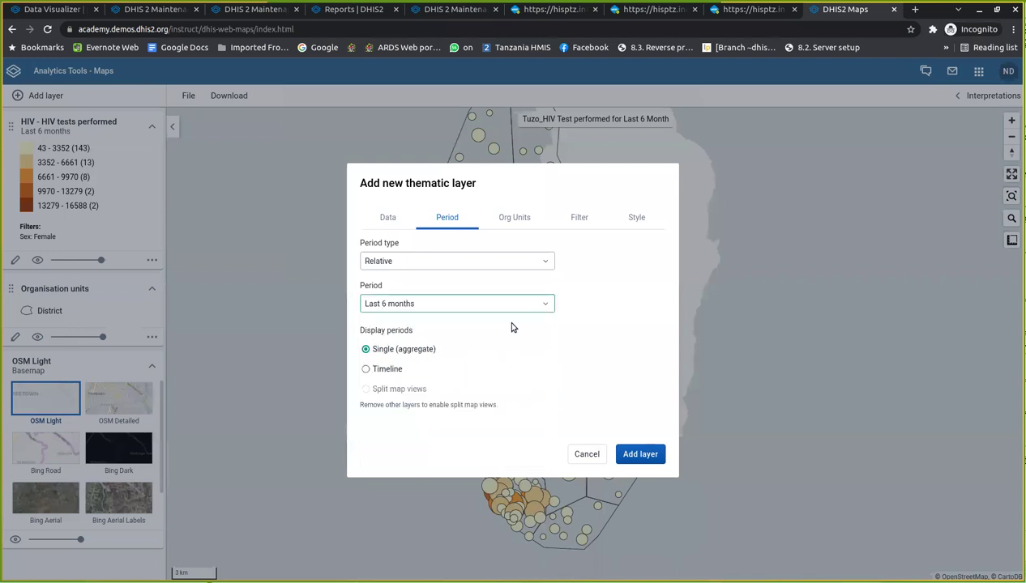
Replace the Region level with District, select Trainingland as the organisation unit, and add the layer to the map
{"action": "left_click", "coordinate": [515, 217]}
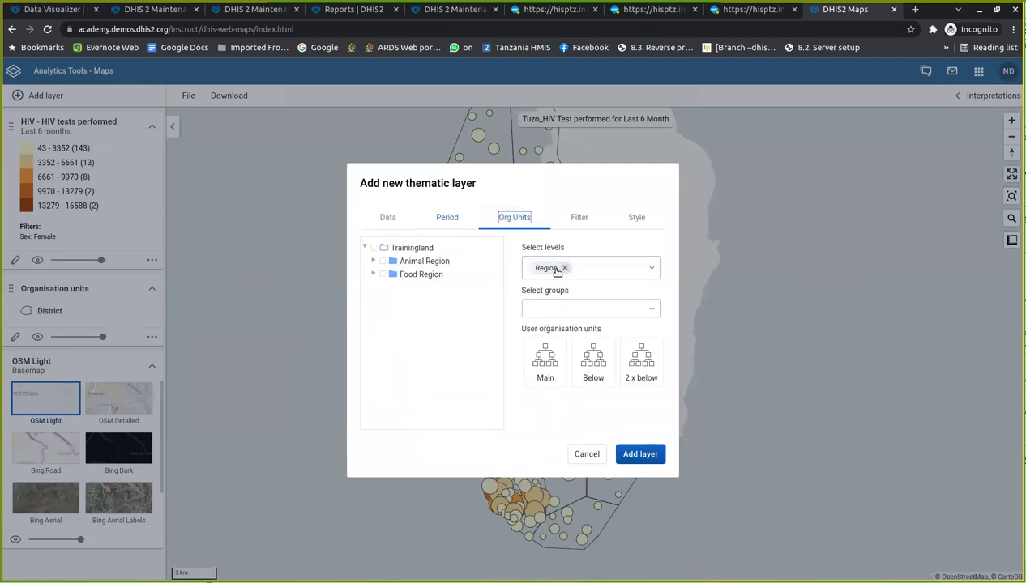
{"action": "left_click", "coordinate": [565, 268]}
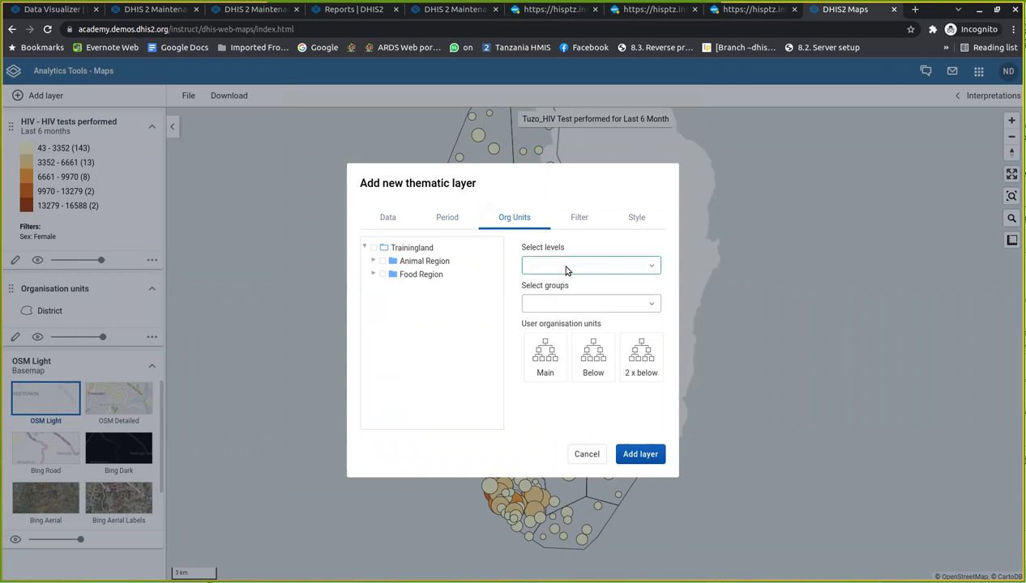
{"action": "left_click", "coordinate": [566, 267]}
{"action": "left_click", "coordinate": [534, 325]}
{"action": "left_click", "coordinate": [521, 413]}
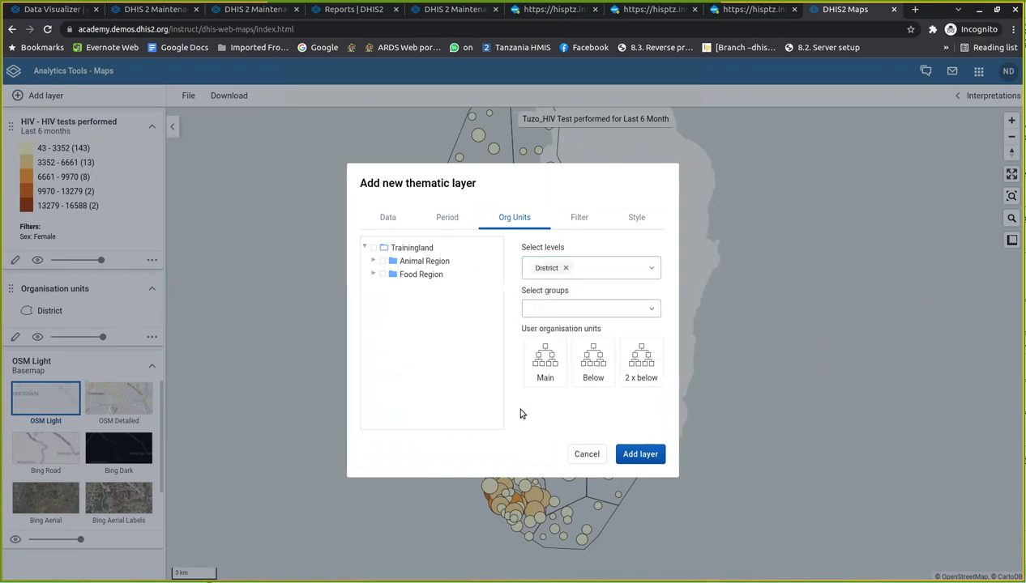
{"action": "left_click", "coordinate": [373, 248]}
{"action": "left_click", "coordinate": [640, 454]}
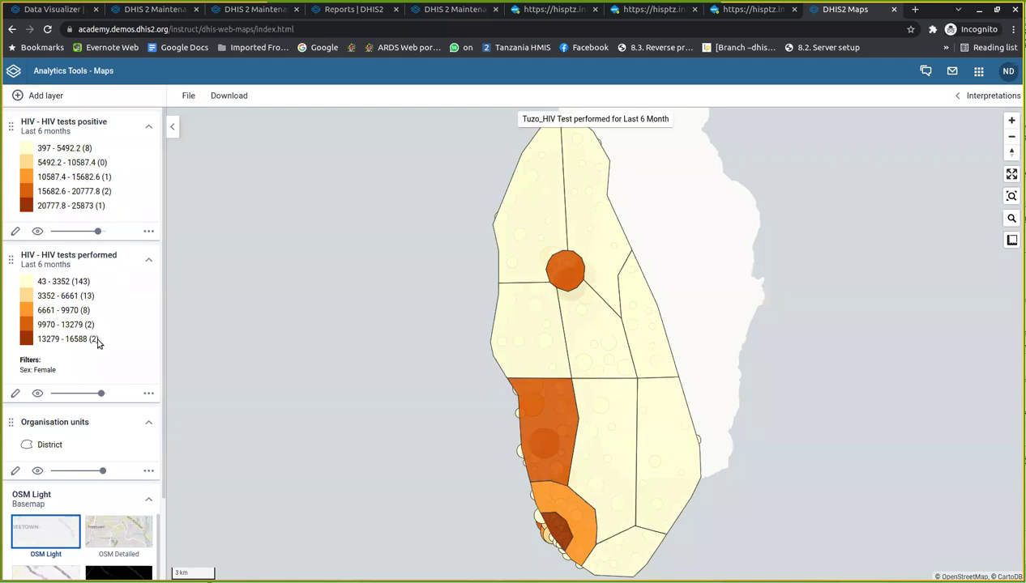
Add a filter to the HIV tests positive layer with the dimension Sex and the item Female
{"action": "left_click_drag", "start_coordinate": [57, 371], "coordinate": [20, 367]}
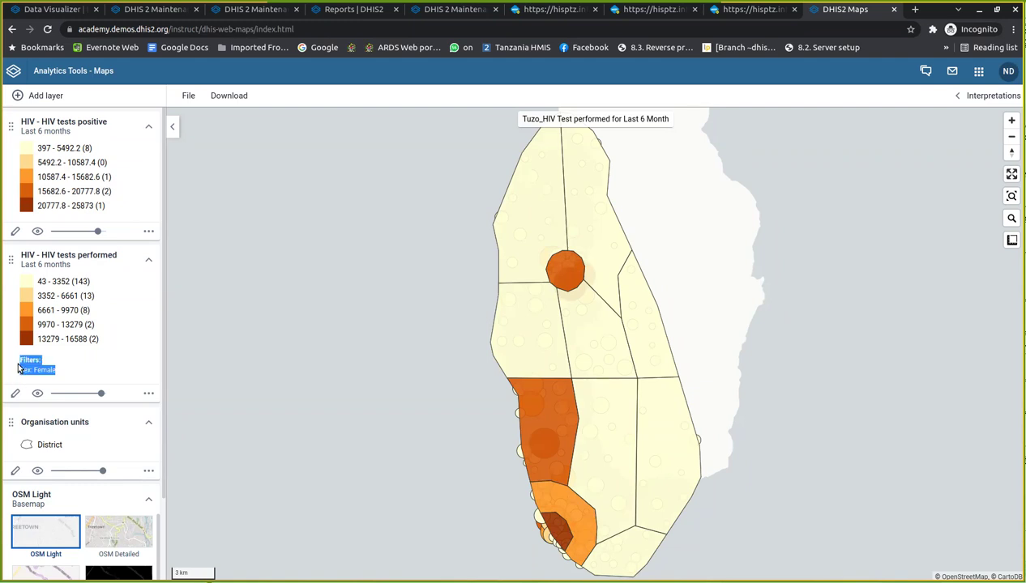
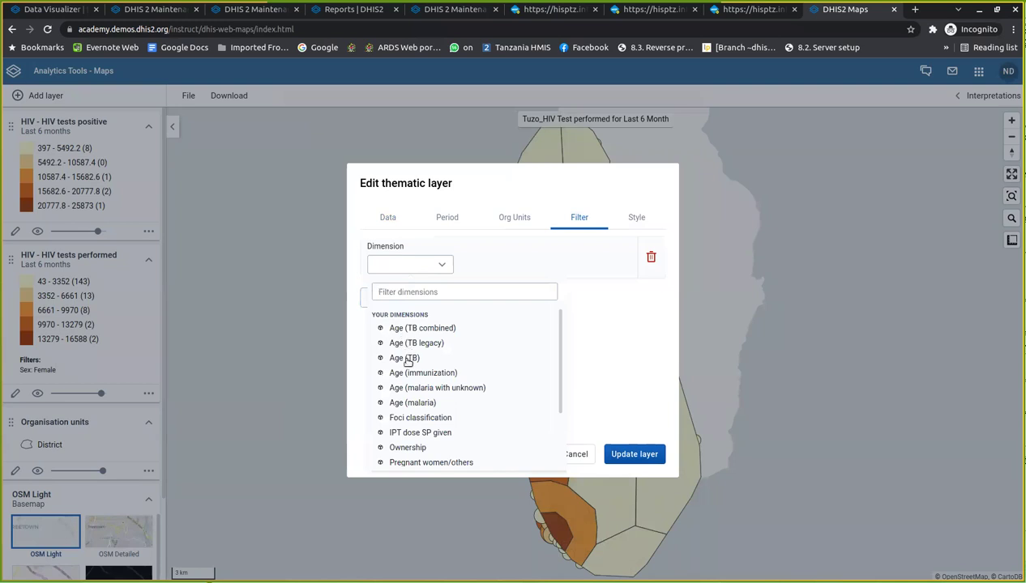
{"action": "scroll", "coordinate": [400, 428], "scroll_direction": "down", "scroll_amount": 1}
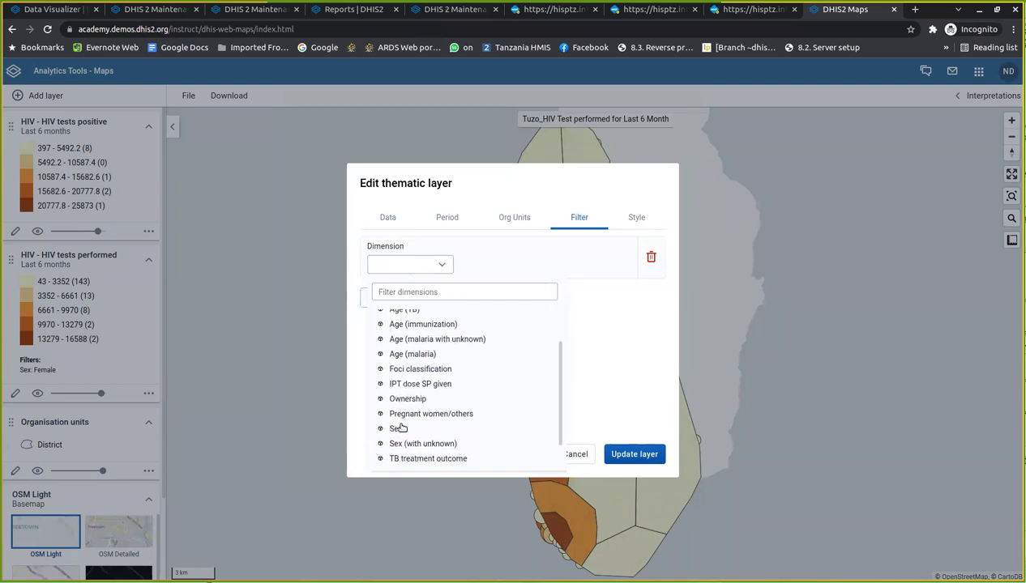
{"action": "left_click", "coordinate": [395, 431]}
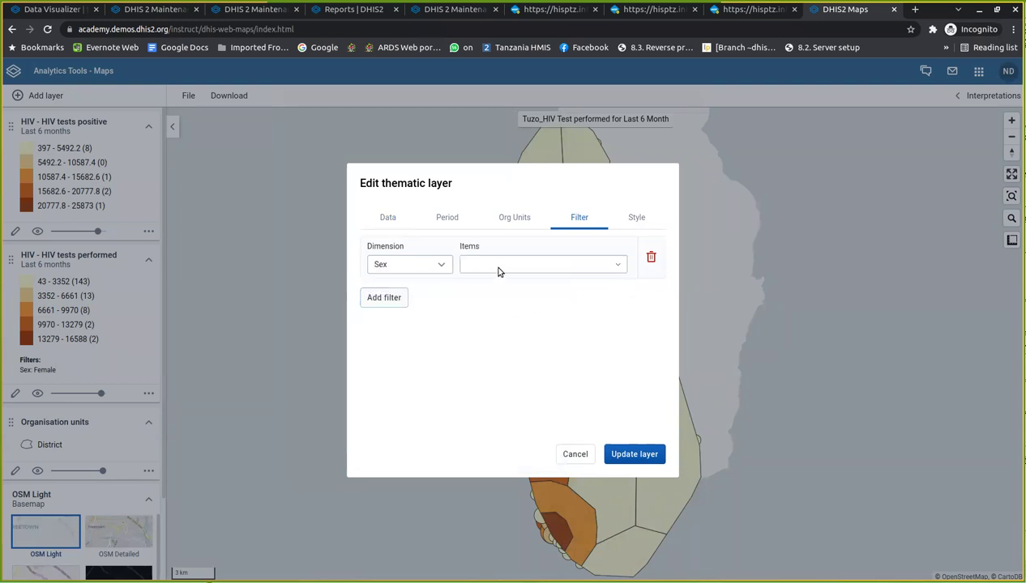
{"action": "left_click", "coordinate": [495, 271]}
{"action": "left_click", "coordinate": [487, 288]}
{"action": "left_click", "coordinate": [472, 388]}
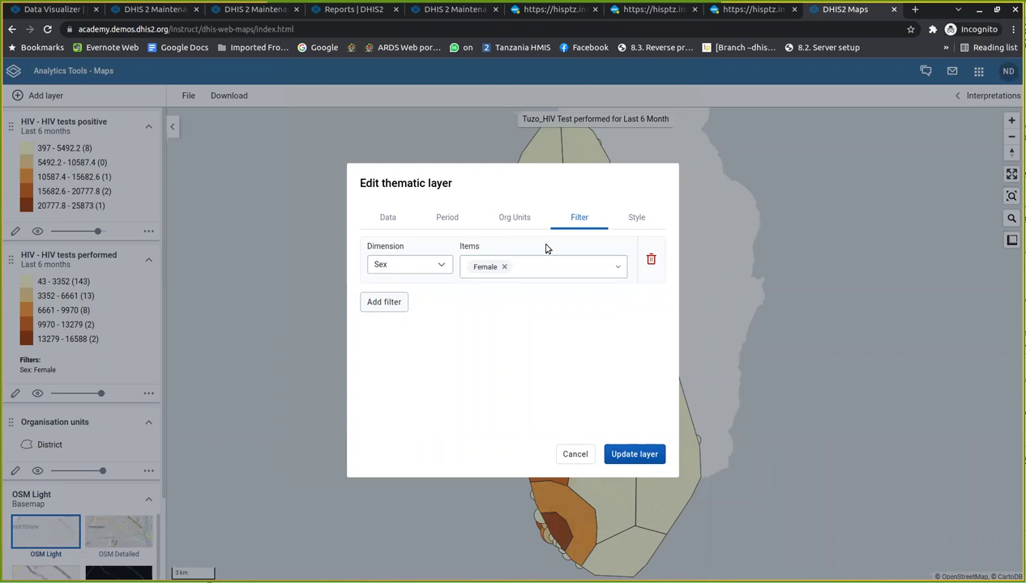
Apply the yellow-to-green color scale to the HIV tests positive layer and place it below the HIV tests performed layer
{"action": "left_click", "coordinate": [637, 219]}
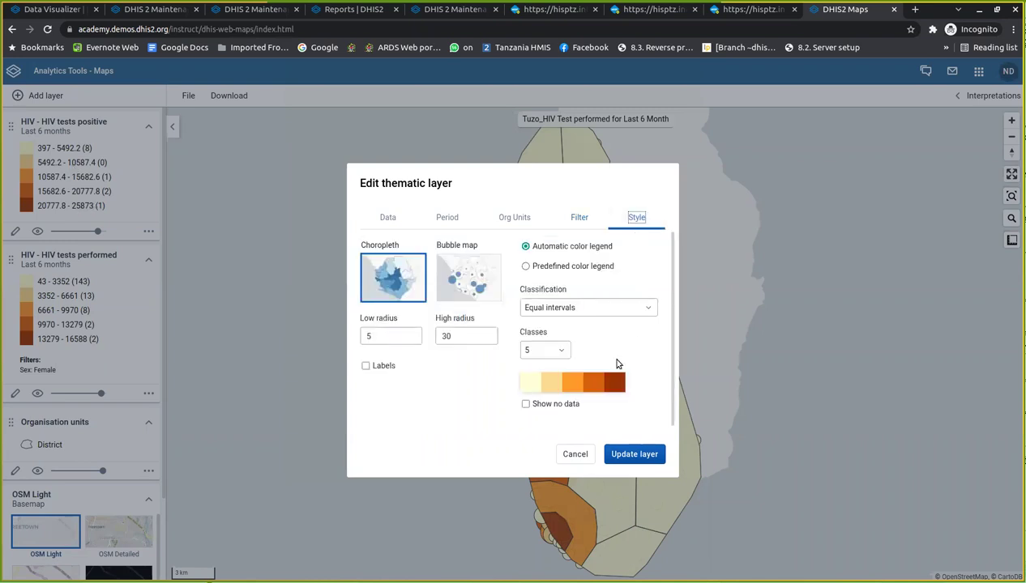
{"action": "left_click", "coordinate": [580, 390]}
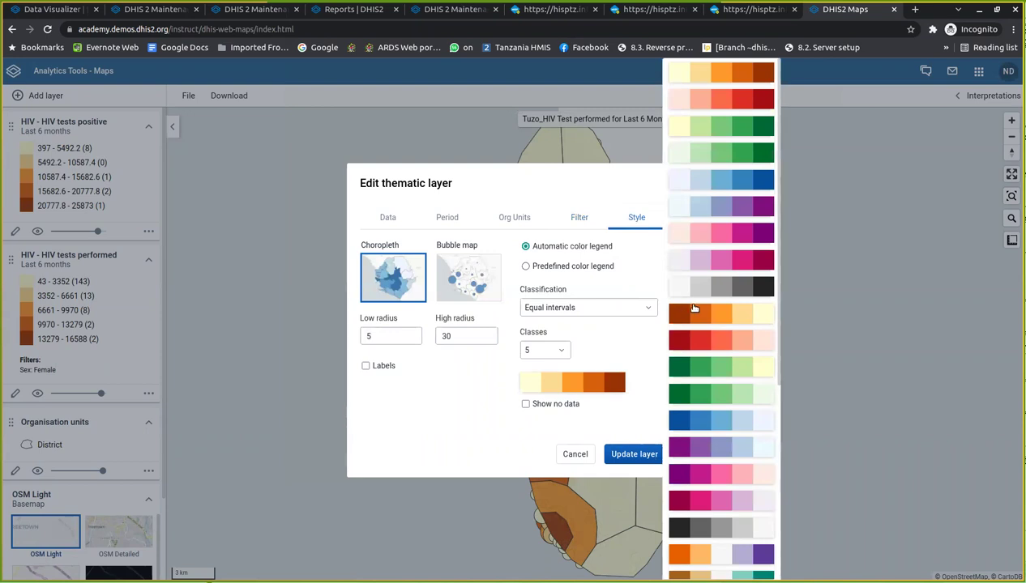
{"action": "left_click", "coordinate": [726, 127]}
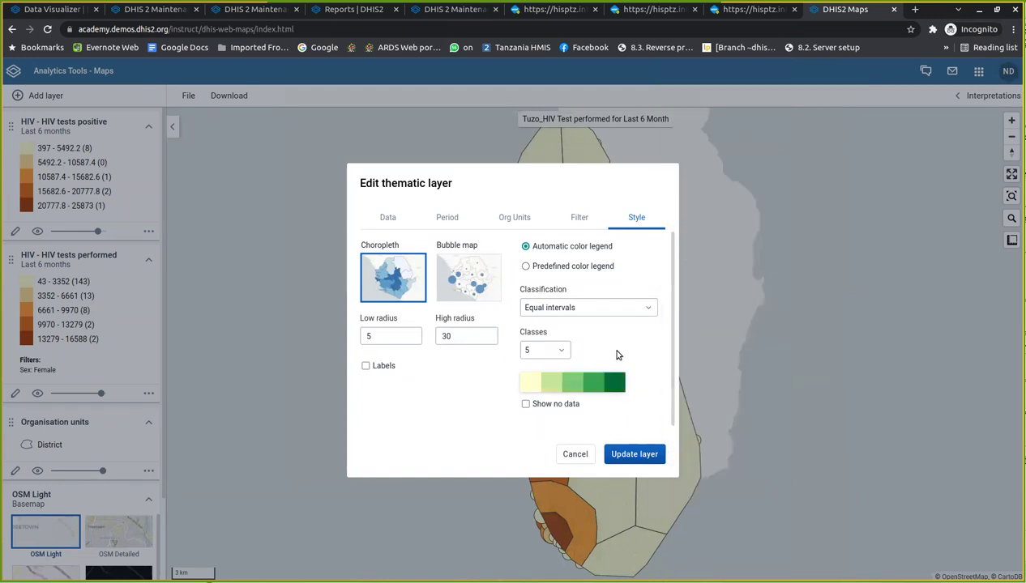
{"action": "left_click", "coordinate": [627, 454]}
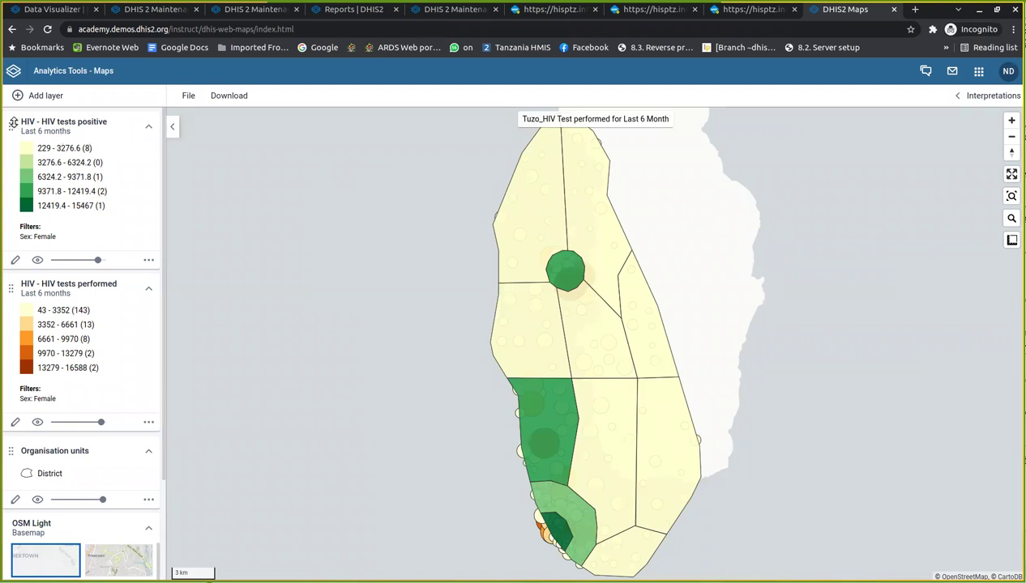
{"action": "left_click_drag", "start_coordinate": [13, 123], "coordinate": [12, 285]}
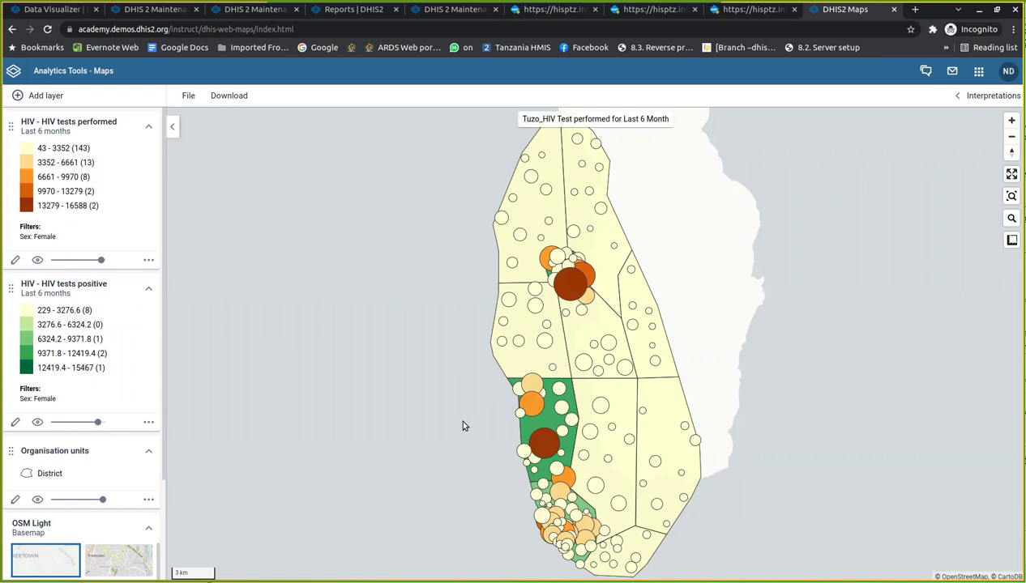
Inspect the positive tests in Game District and Dog District and the tests performed at Crocodile Hospital Gateway PHC
{"action": "left_click", "coordinate": [545, 419]}
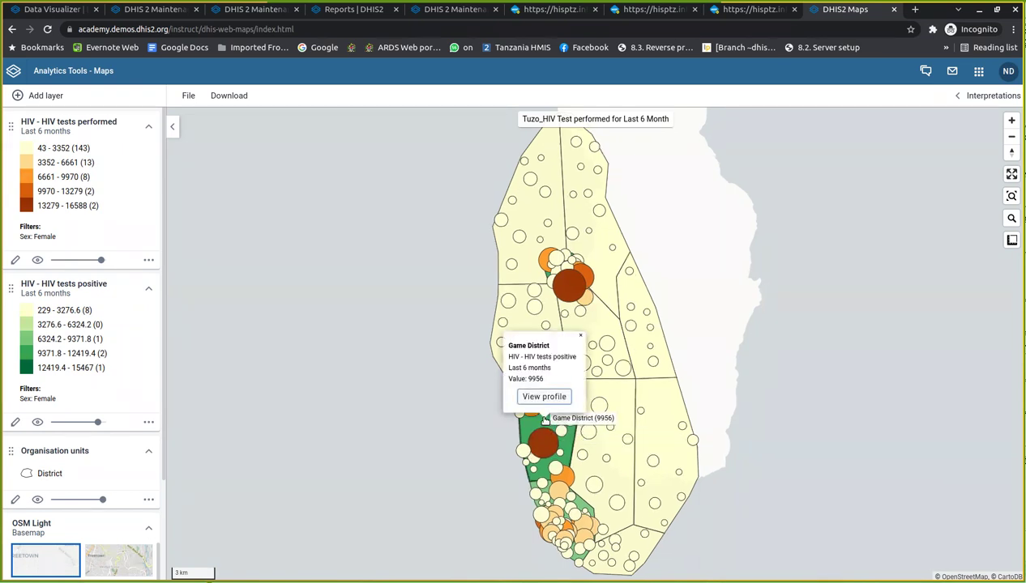
{"action": "scroll", "coordinate": [544, 417], "scroll_direction": "up", "scroll_amount": 1}
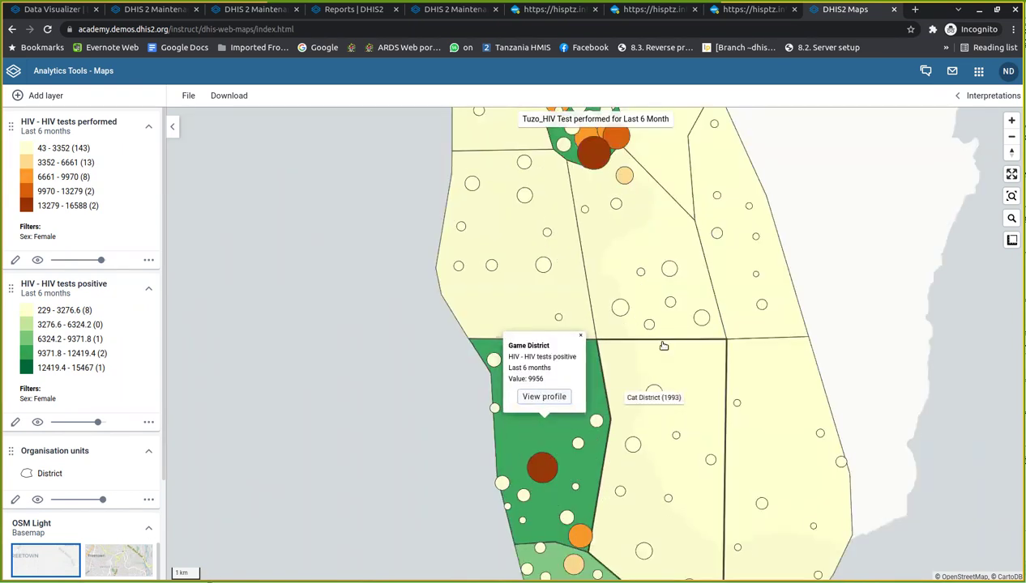
{"action": "left_click_drag", "start_coordinate": [649, 260], "coordinate": [611, 121]}
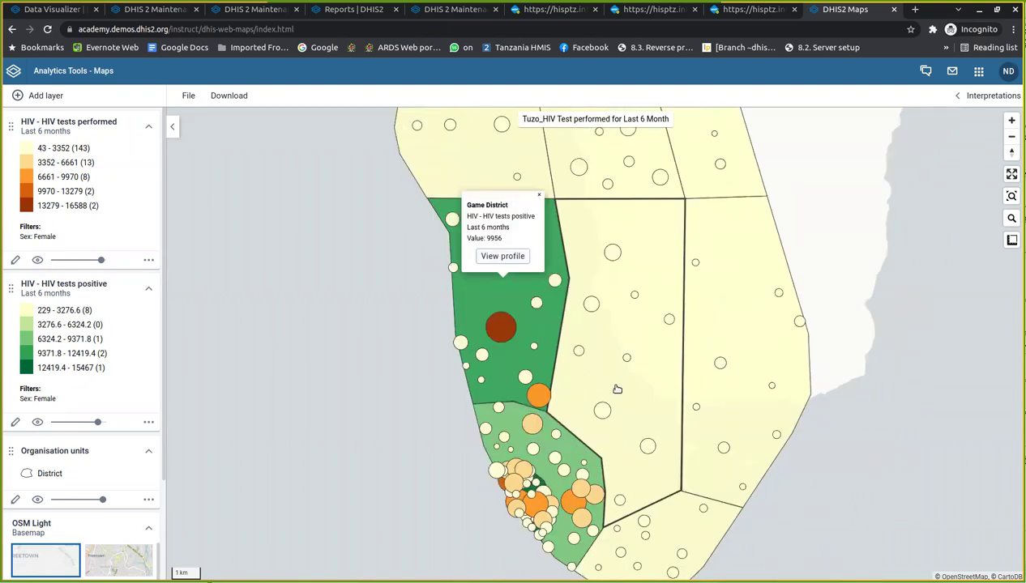
{"action": "left_click", "coordinate": [539, 195]}
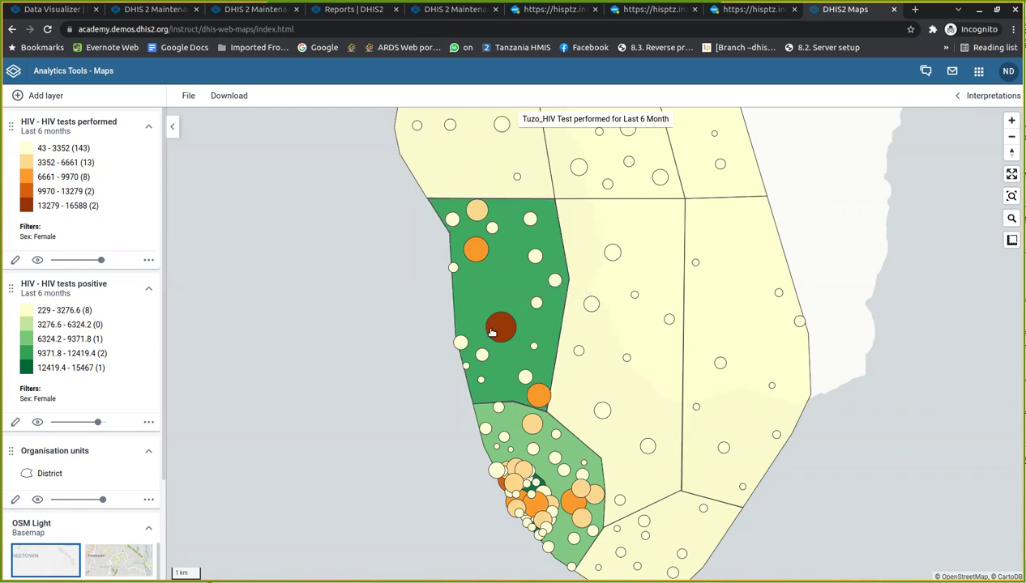
{"action": "mouse_move", "coordinate": [491, 332]}
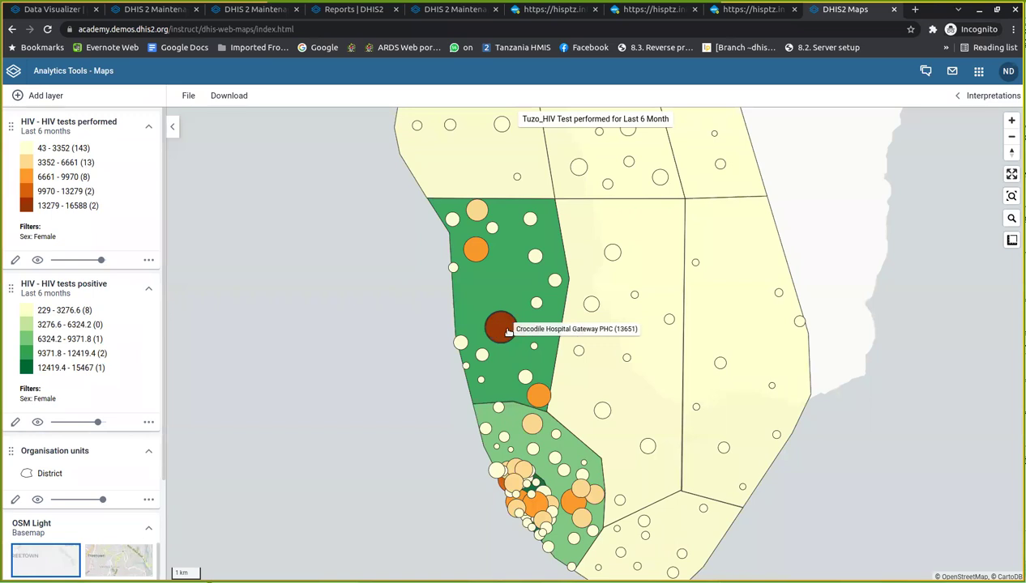
{"action": "left_click", "coordinate": [541, 470]}
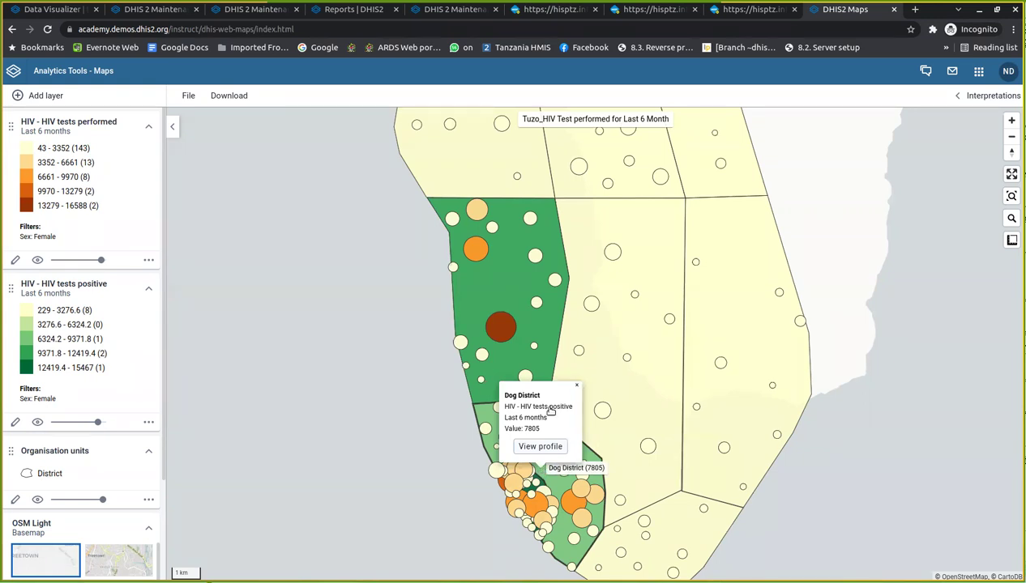
{"action": "left_click", "coordinate": [537, 323]}
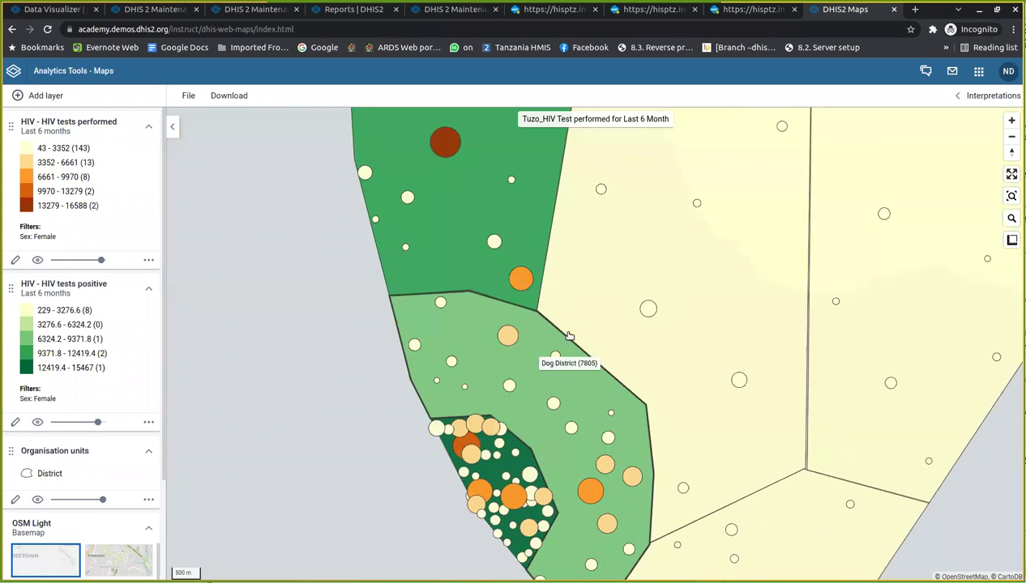
Examine the southern districts and look up the tests performed at Sushi Hospital Gateway Primary health centre
{"action": "scroll", "coordinate": [569, 336], "scroll_direction": "up", "scroll_amount": 3}
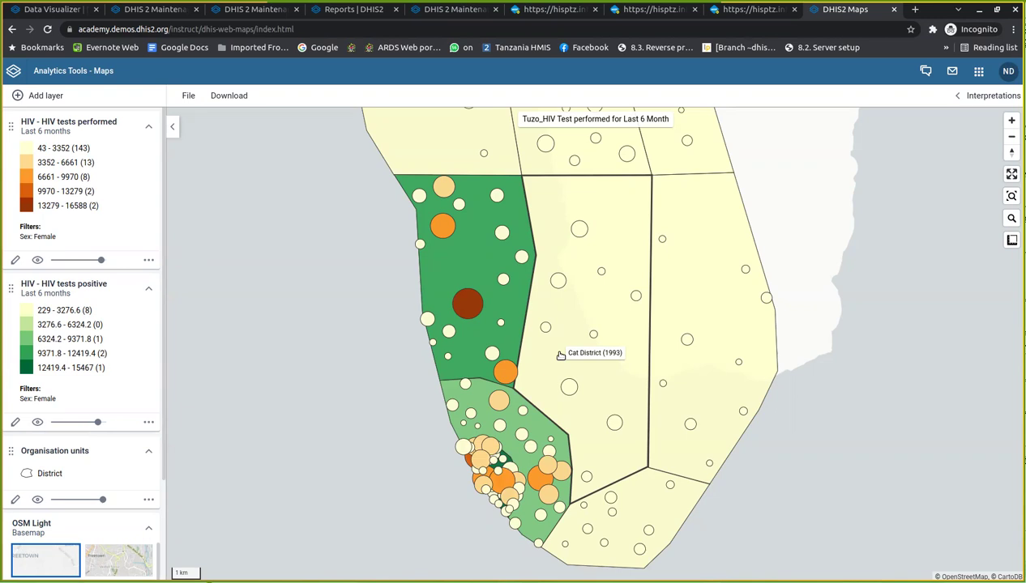
{"action": "scroll", "coordinate": [560, 354], "scroll_direction": "down", "scroll_amount": 3}
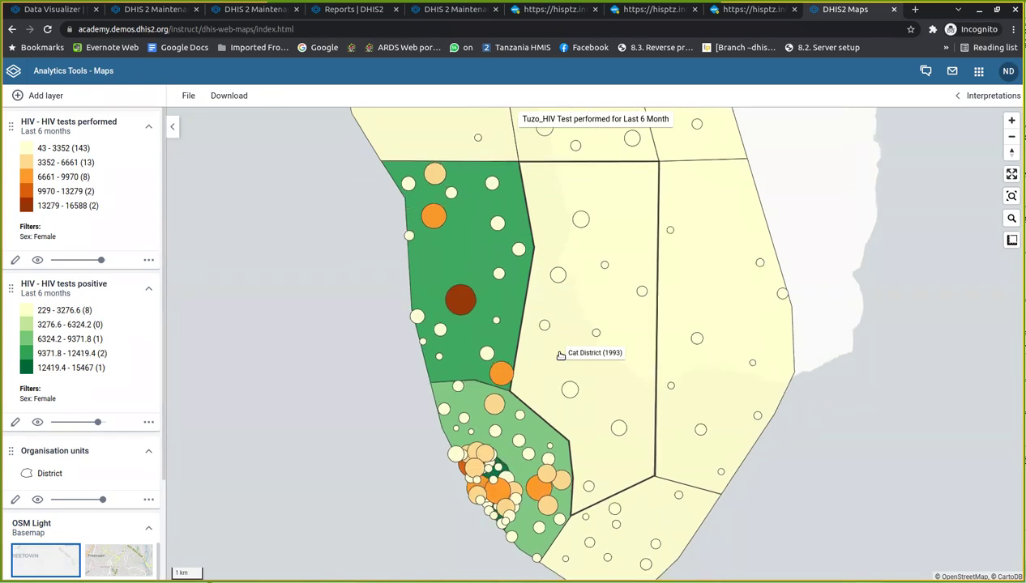
{"action": "scroll", "coordinate": [561, 355], "scroll_direction": "up", "scroll_amount": 3}
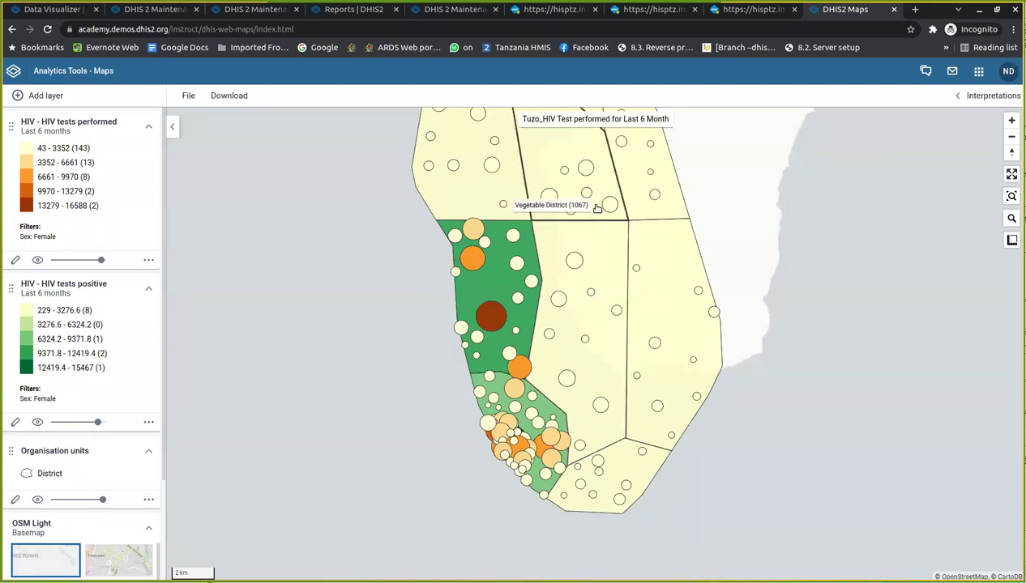
{"action": "key", "text": "Up"}
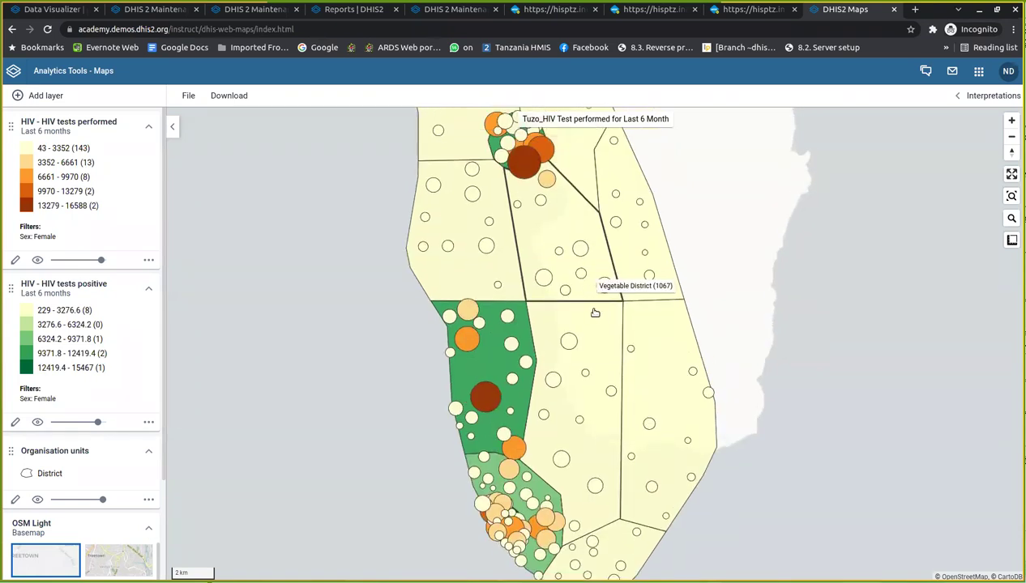
{"action": "scroll", "coordinate": [559, 220], "scroll_direction": "down", "scroll_amount": 2}
{"action": "left_click", "coordinate": [559, 220]}
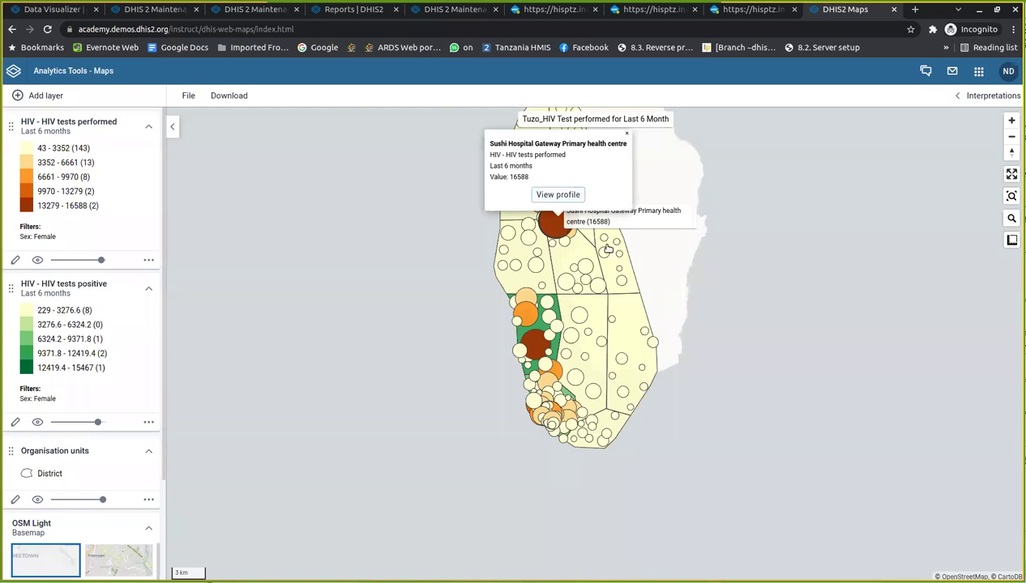
Look up the positive tests in Fruit District and Dinner District and examine the facilities around them
{"action": "scroll", "coordinate": [563, 212], "scroll_direction": "up", "scroll_amount": 1}
{"action": "scroll", "coordinate": [559, 292], "scroll_direction": "up", "scroll_amount": 1}
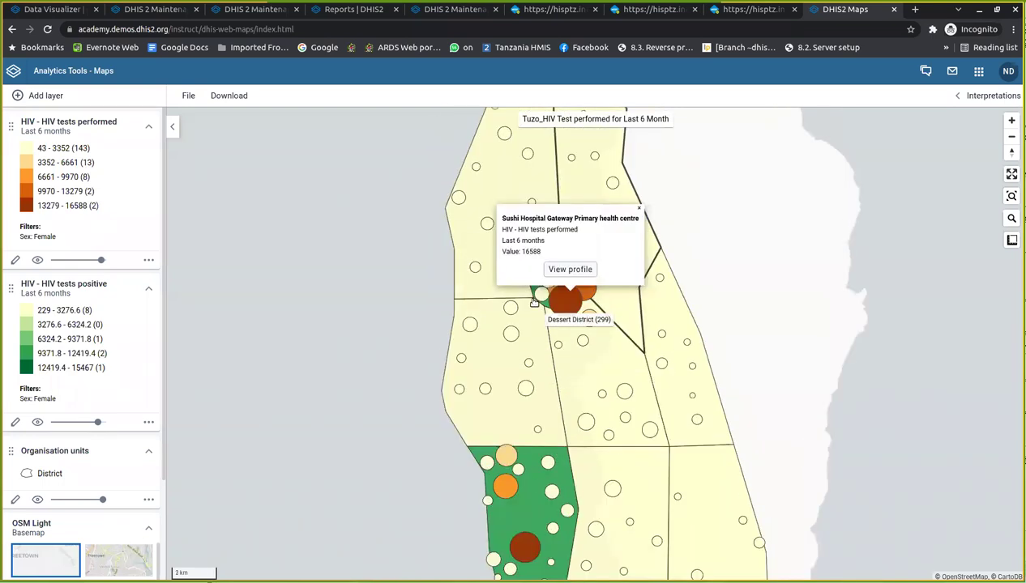
{"action": "scroll", "coordinate": [607, 239], "scroll_direction": "up", "scroll_amount": 1}
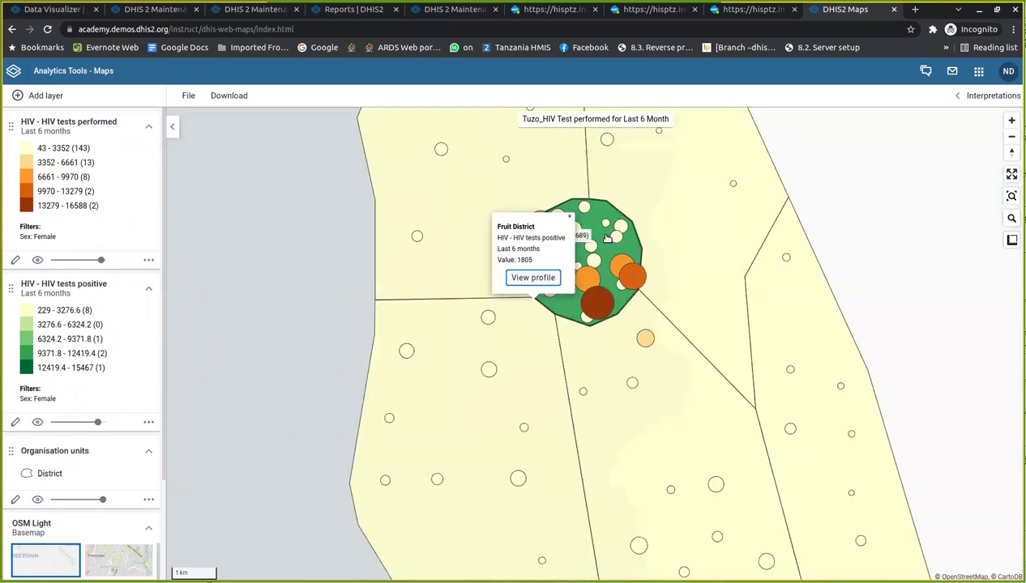
{"action": "left_click", "coordinate": [611, 243]}
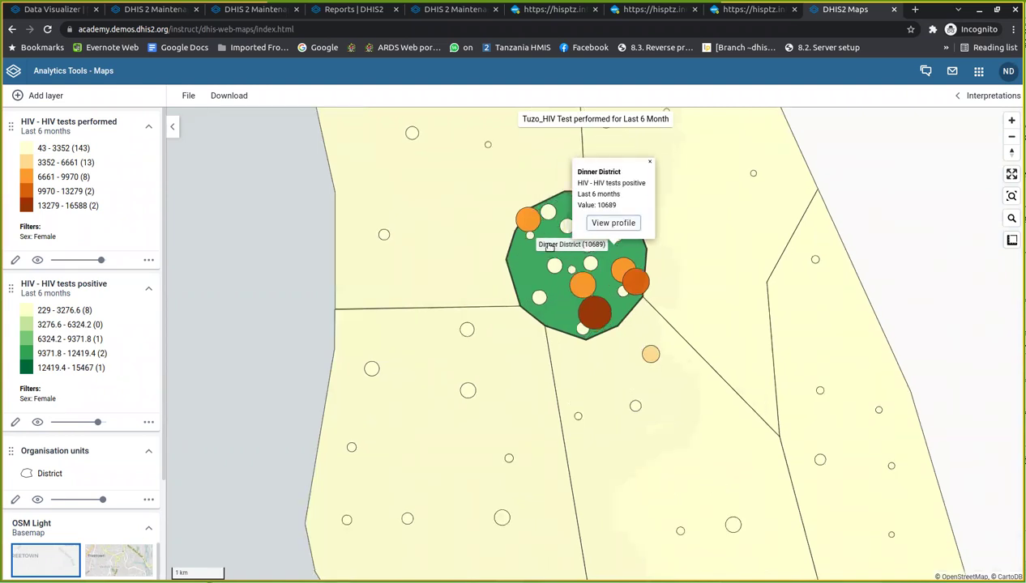
{"action": "scroll", "coordinate": [614, 246], "scroll_direction": "up", "scroll_amount": 1}
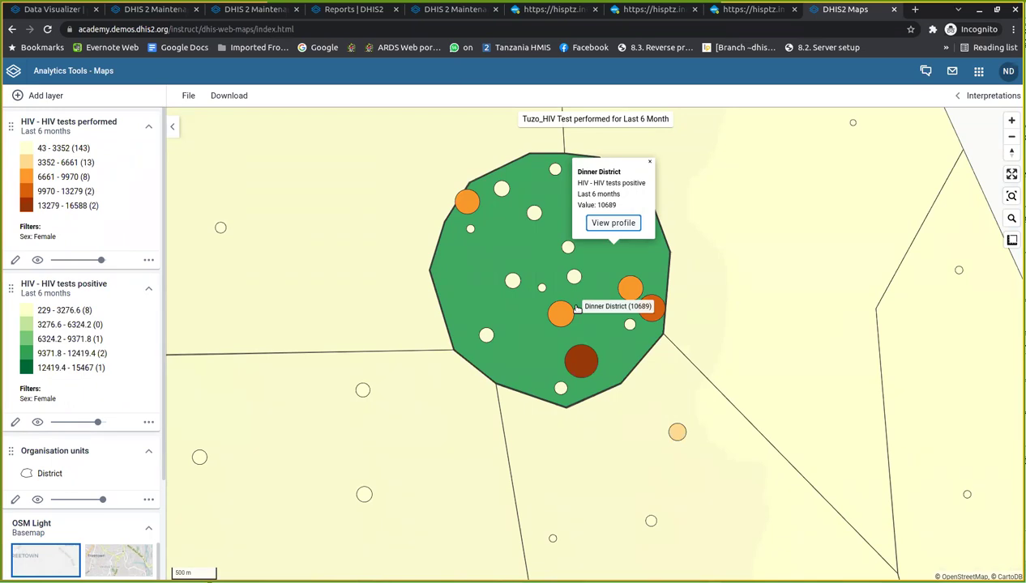
{"action": "scroll", "coordinate": [576, 308], "scroll_direction": "down", "scroll_amount": 2}
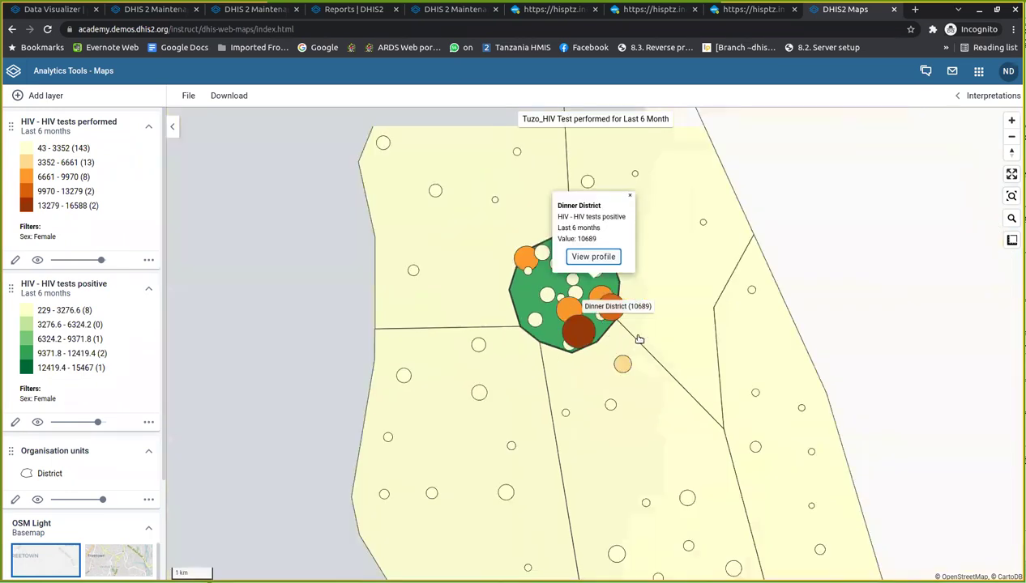
{"action": "scroll", "coordinate": [628, 341], "scroll_direction": "down", "scroll_amount": 3}
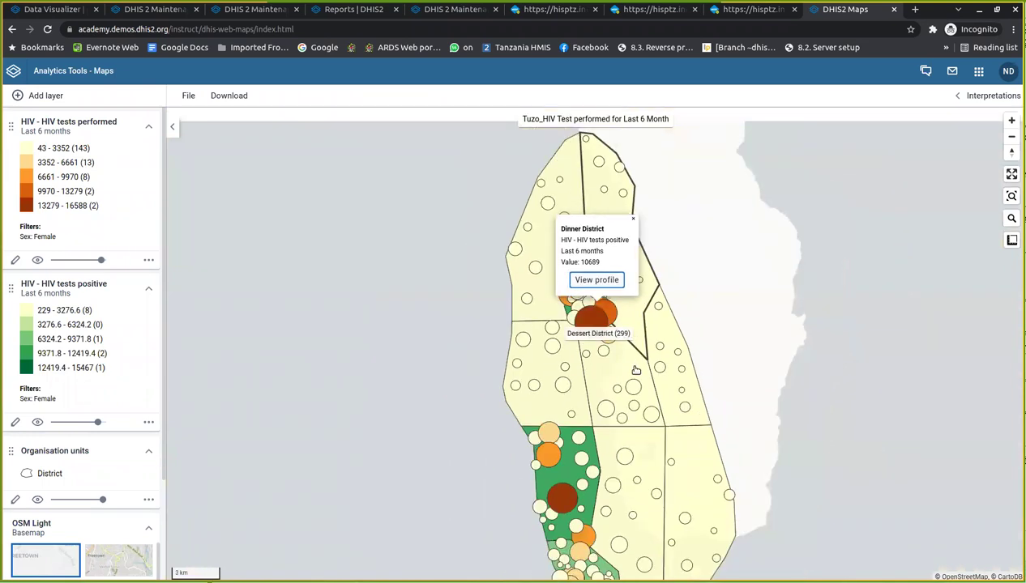
{"action": "left_click_drag", "start_coordinate": [636, 370], "coordinate": [618, 334]}
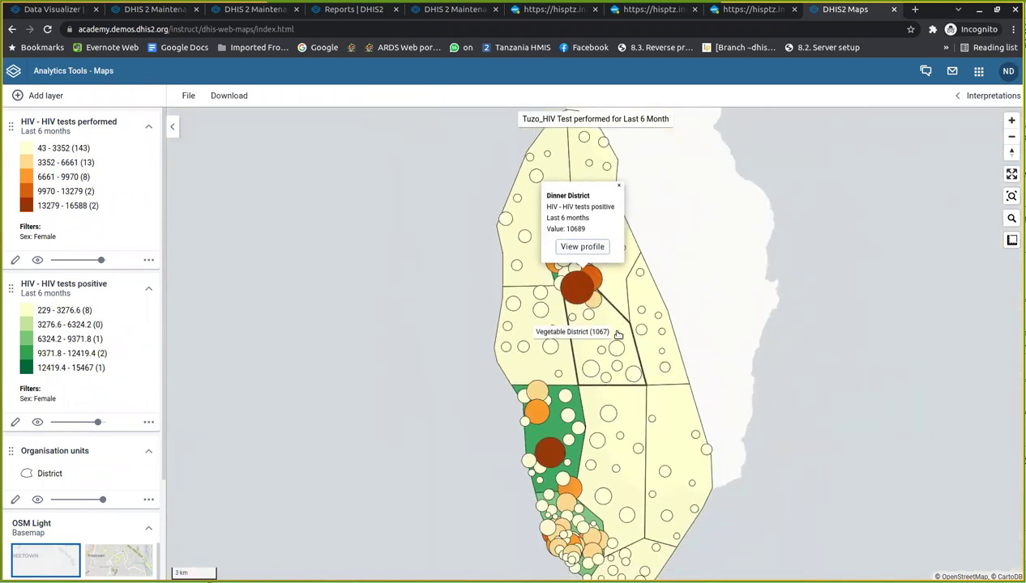